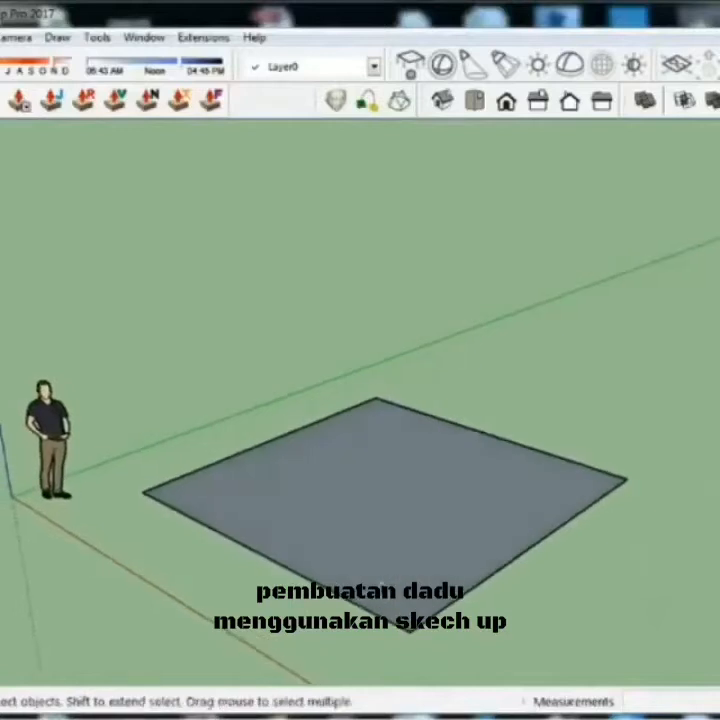
- Draw a 5 m line across the square between the midpoints of two opposite edges
scroll(403, 560, up, 3)
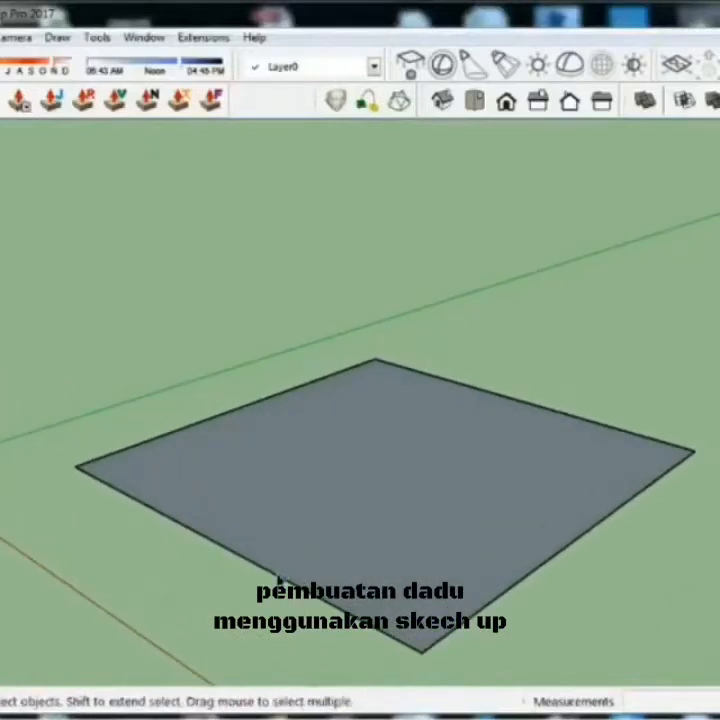
key(l)
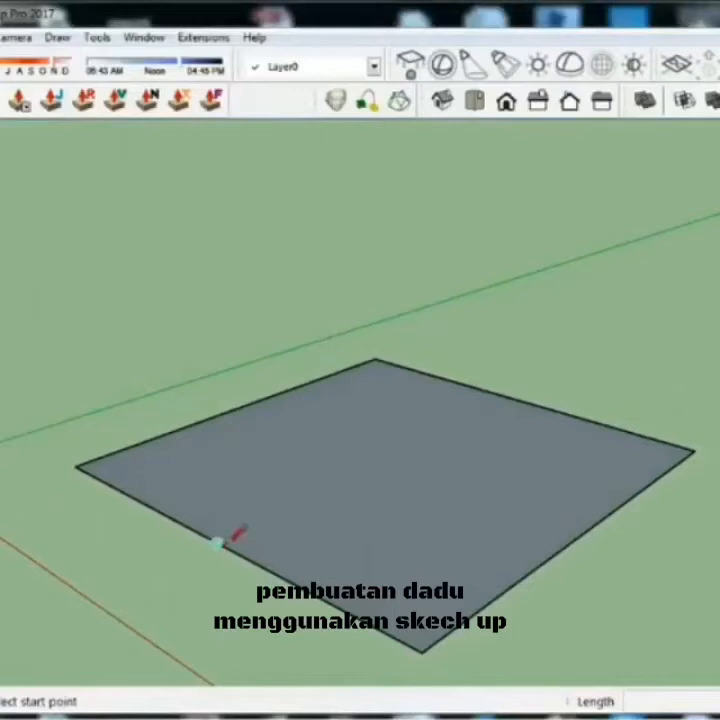
click(218, 542)
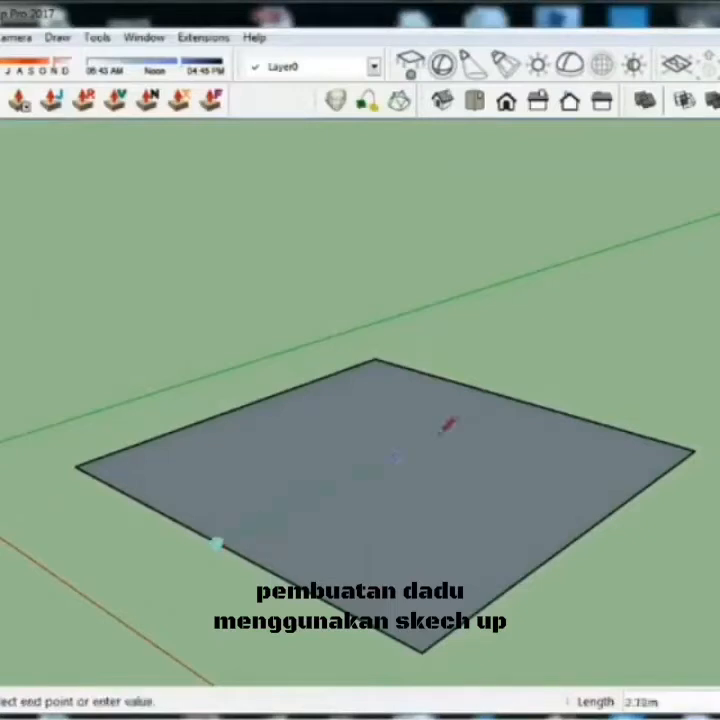
click(513, 398)
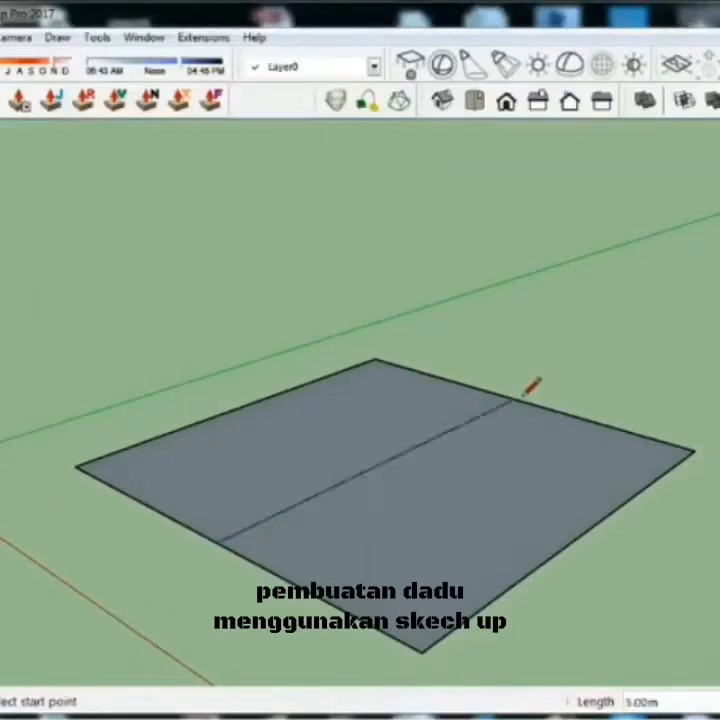
- Round the square's corner nearest the viewer with a 12-sided tangent 2 Point Arc between its two adjoining edges
key(c)
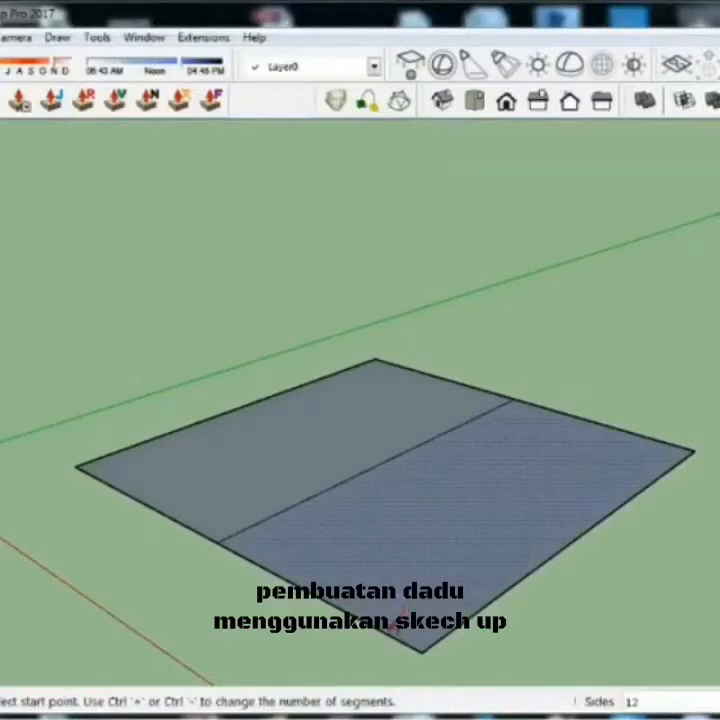
click(380, 622)
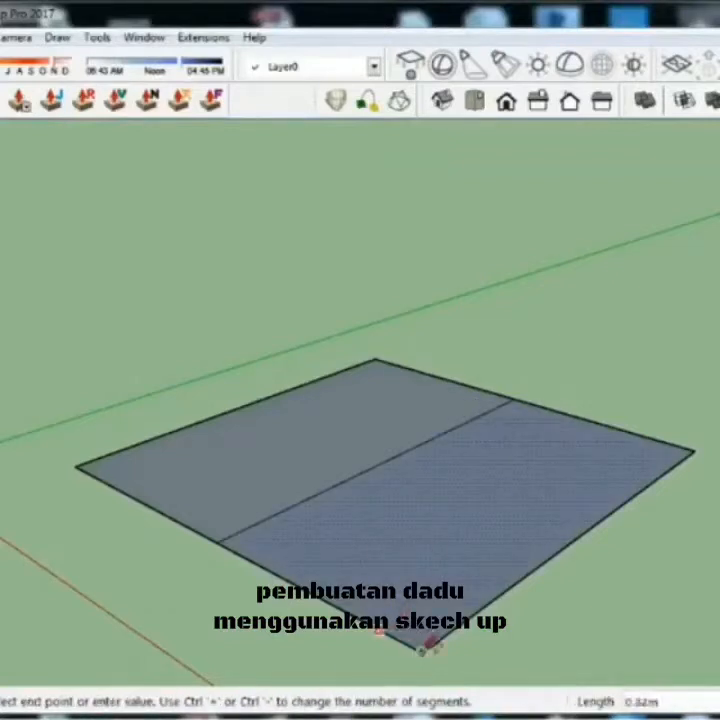
click(468, 616)
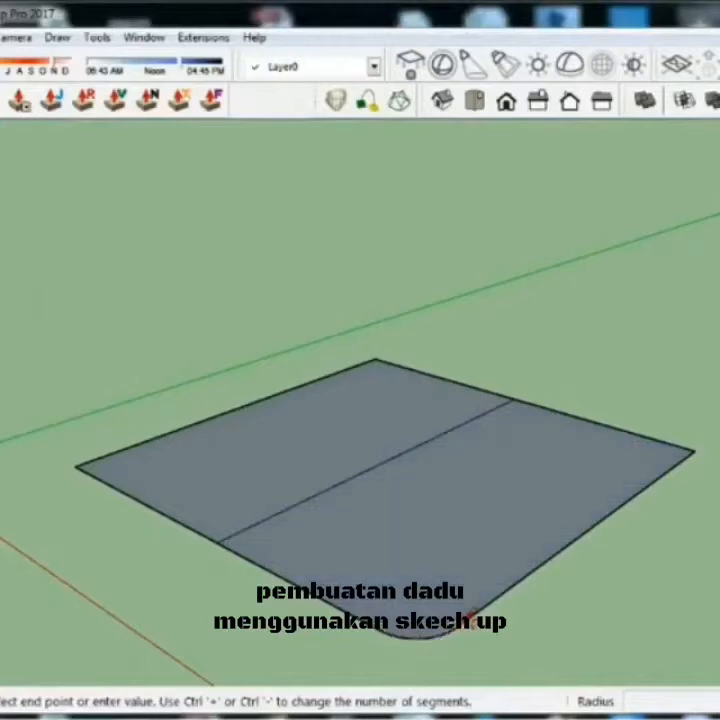
- Rotate-copy the corner arc around the square's centre using *3, placing one arc at each remaining corner
key(space)
drag(334, 603, 520, 638)
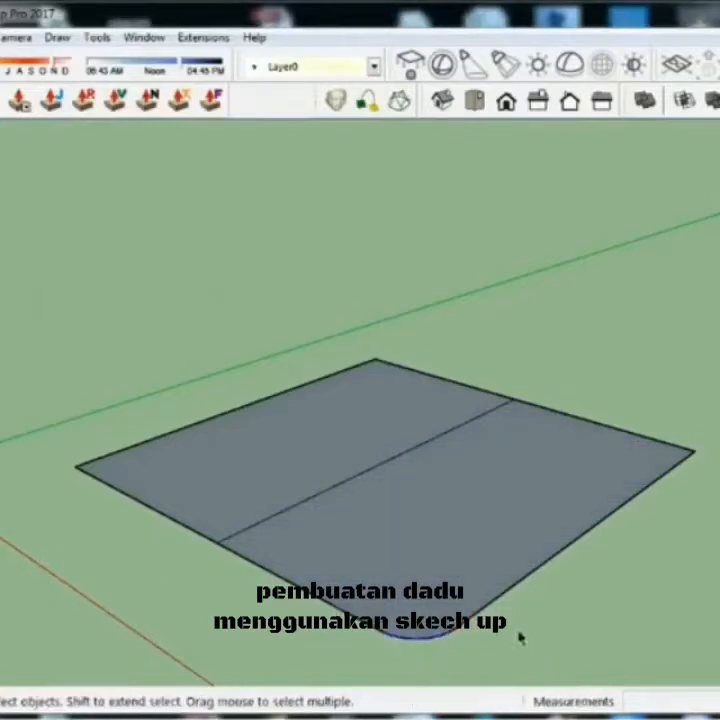
key(q)
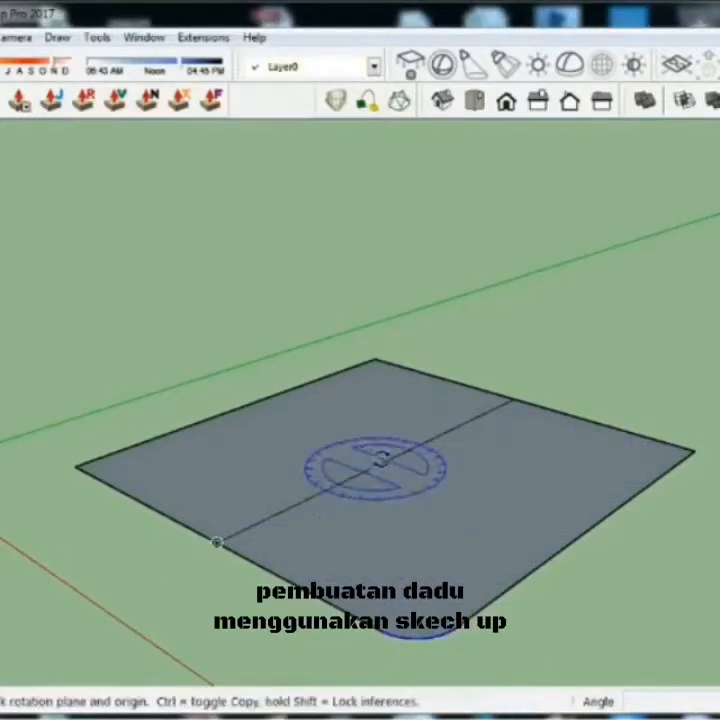
click(393, 458)
click(402, 521)
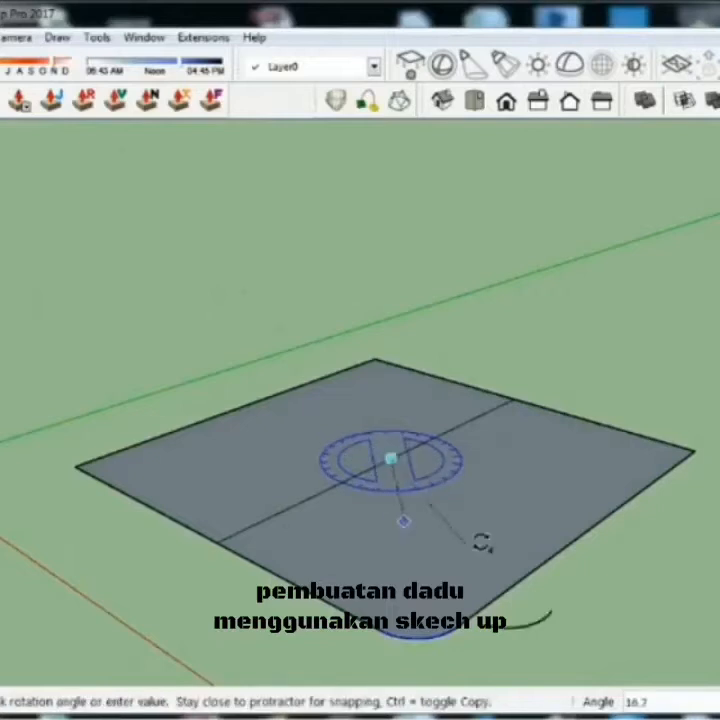
click(573, 493)
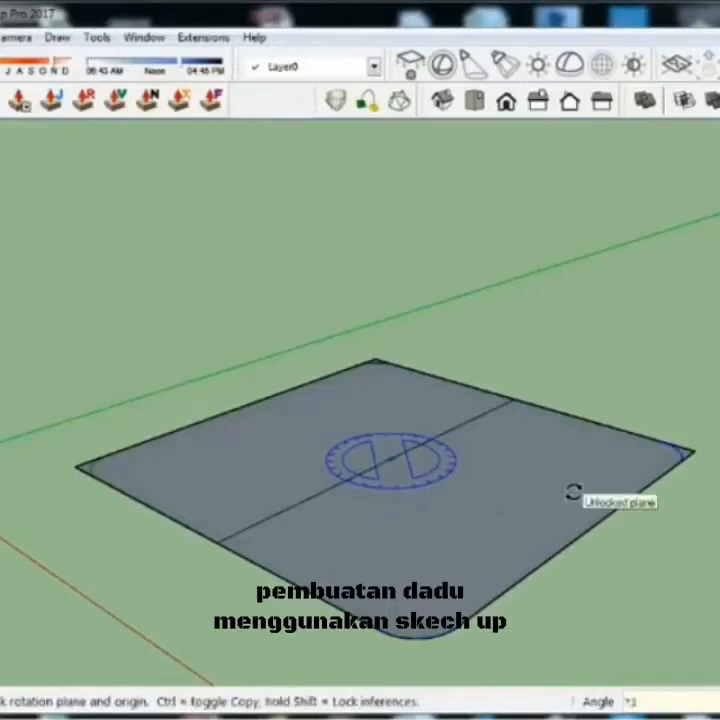
- Select the half of the square with the rounded outer corners, including its bounding edges
key(space)
click(433, 532)
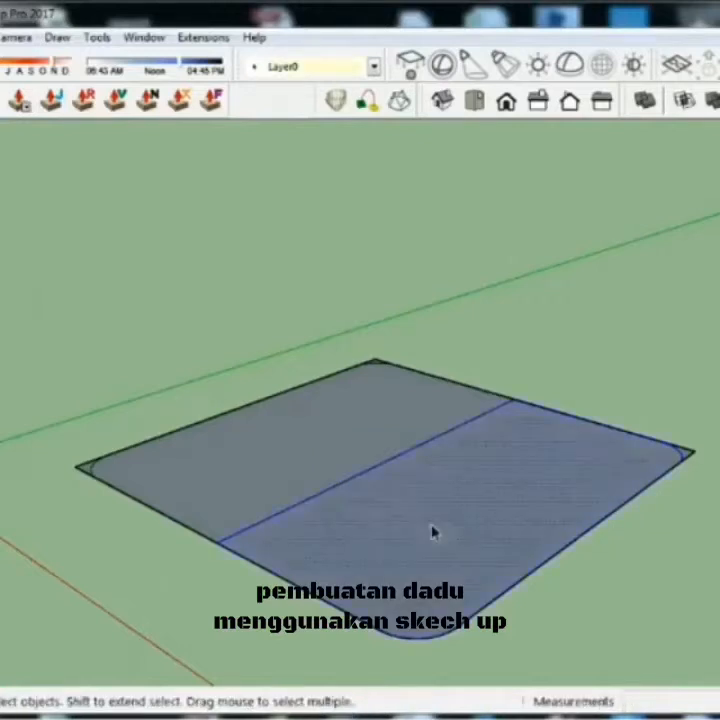
middle_drag(433, 532, 535, 537)
scroll(535, 537, down, 1)
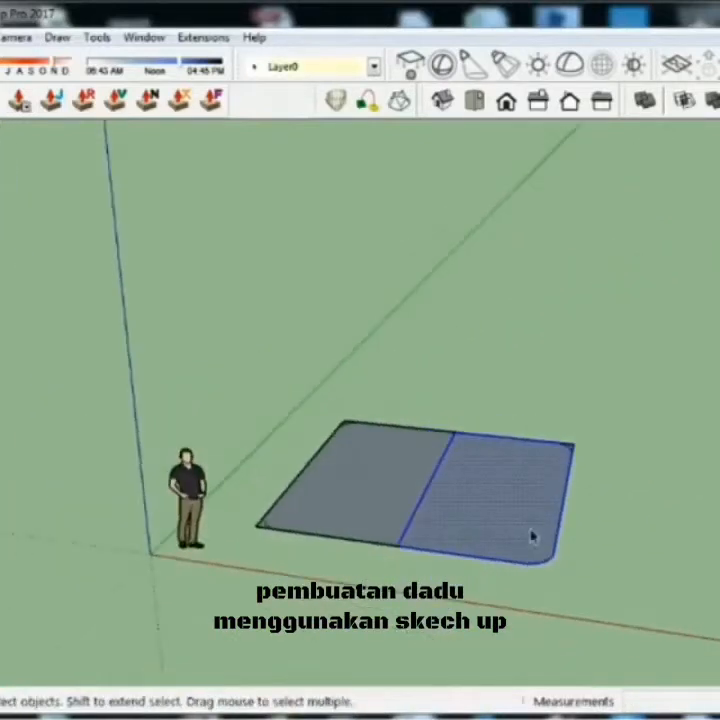
key(m)
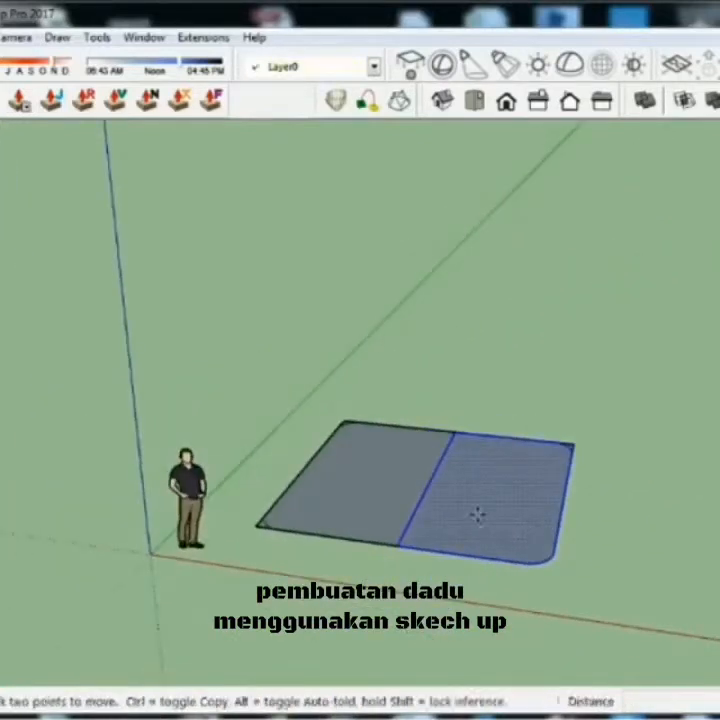
key(ctrl)
click(429, 477)
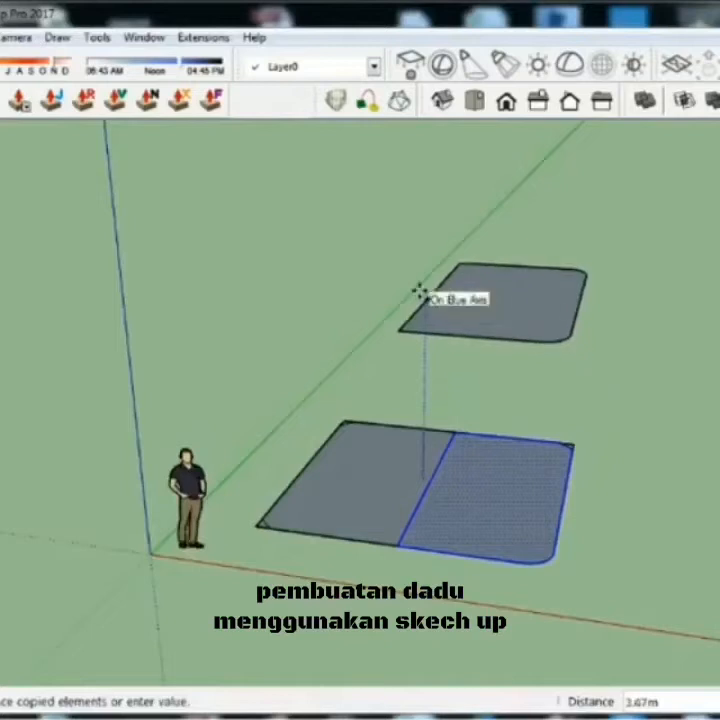
text(5)
key(Return)
- Copy the selected half face about 4.26 m up the blue axis and rotate the copy 90° upright about its straight edge's midpoint
scroll(419, 291, down, 5)
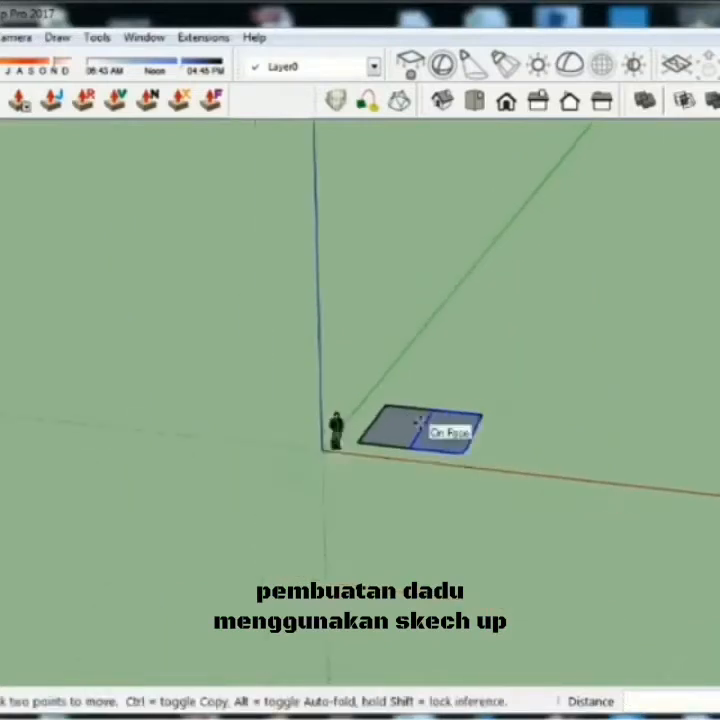
ctrl+click(419, 430)
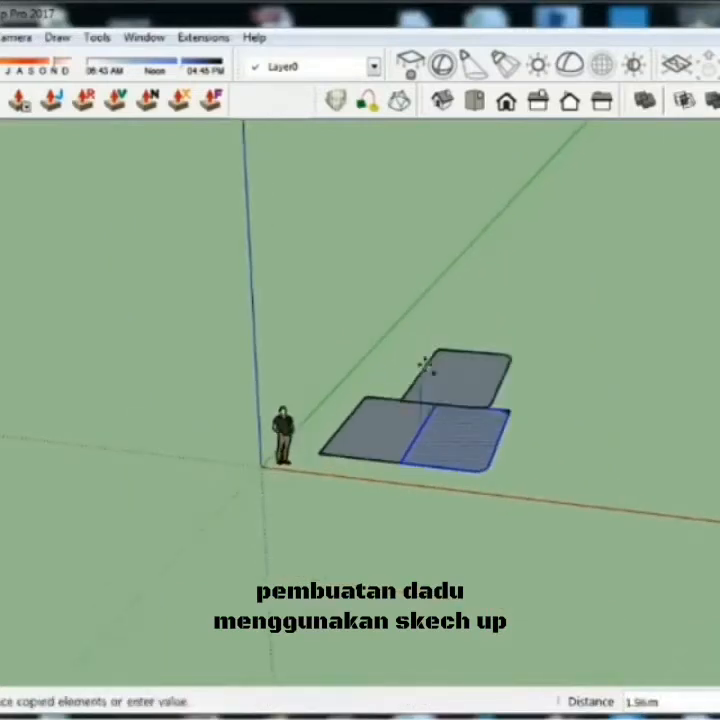
click(422, 298)
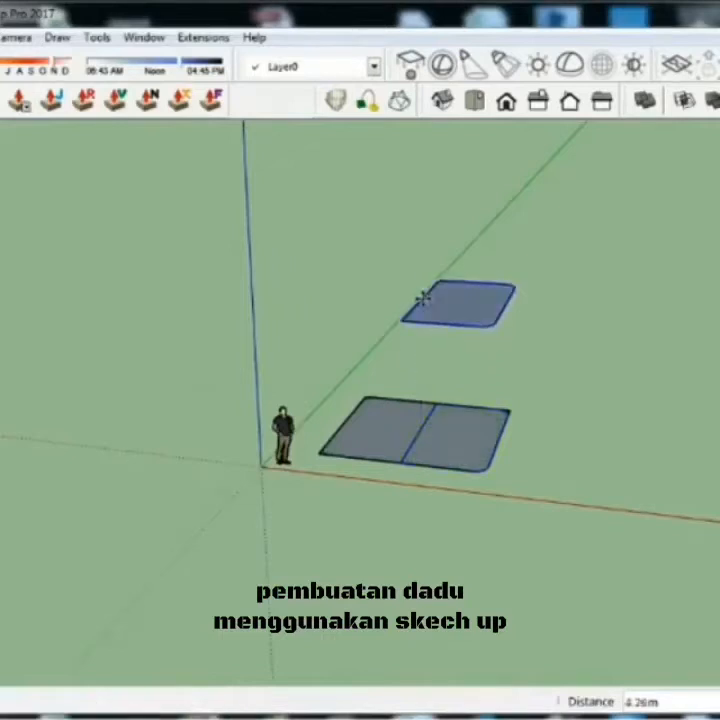
key(q)
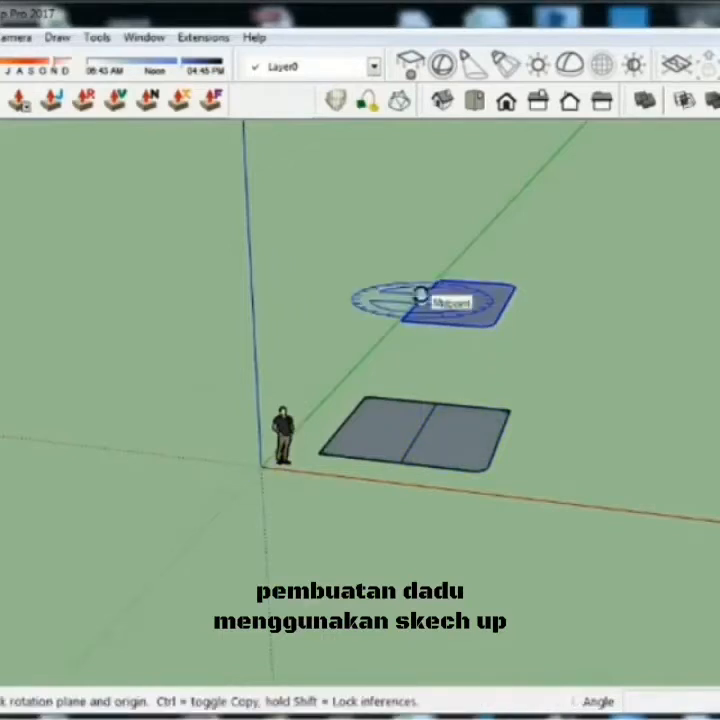
drag(395, 327, 311, 296)
click(395, 318)
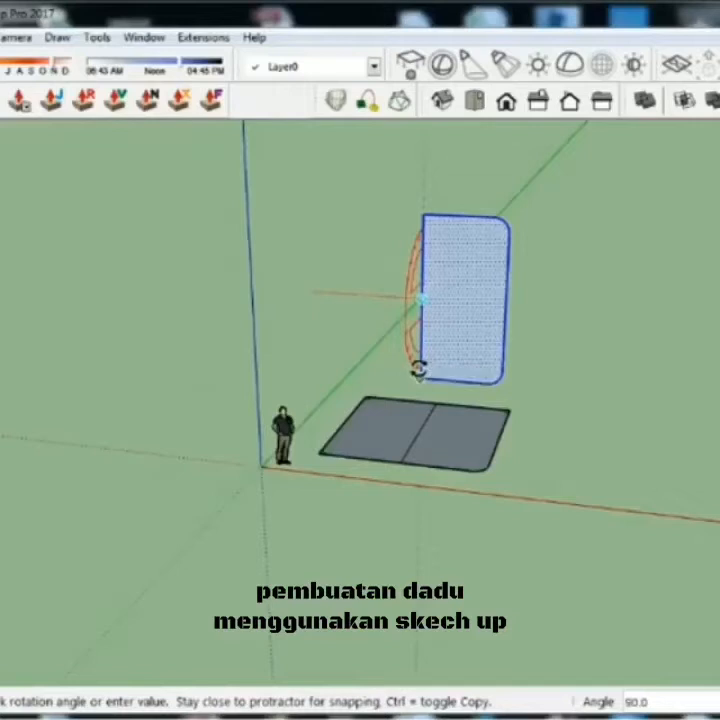
click(420, 370)
- Use Follow Me to sweep the upright half profile around the outline of both ground faces, forming a rounded cube
scroll(415, 299, up, 2)
middle_drag(415, 299, 492, 476)
key(space)
click(482, 517)
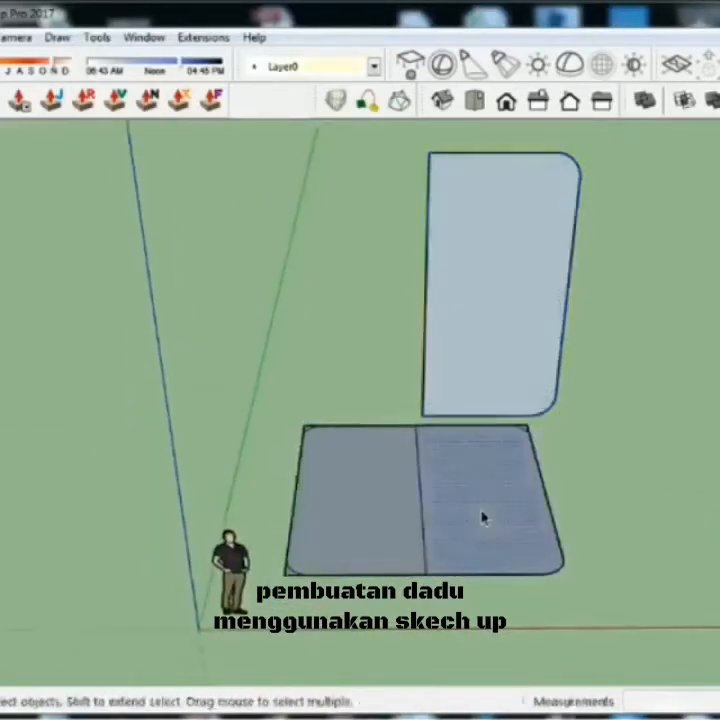
shift+click(381, 517)
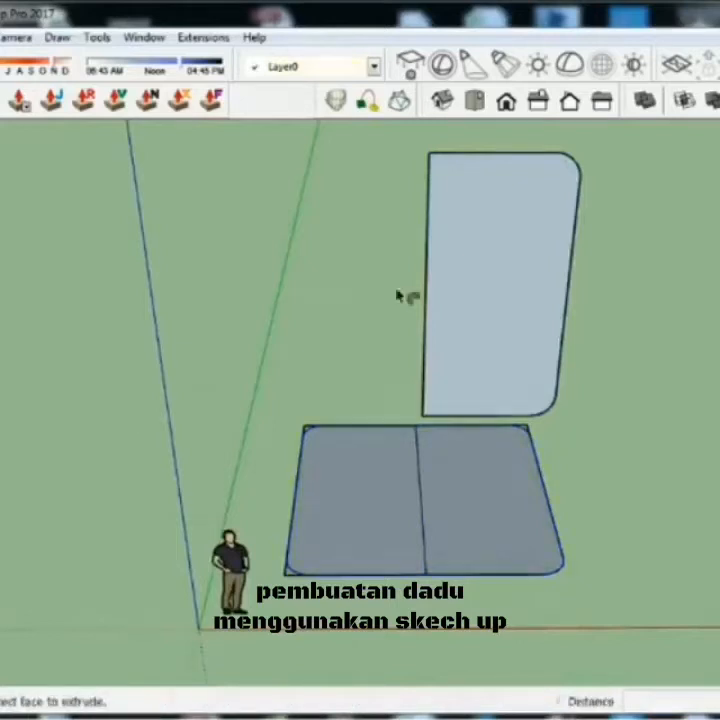
click(447, 283)
scroll(437, 335, down, 2)
middle_drag(437, 335, 370, 370)
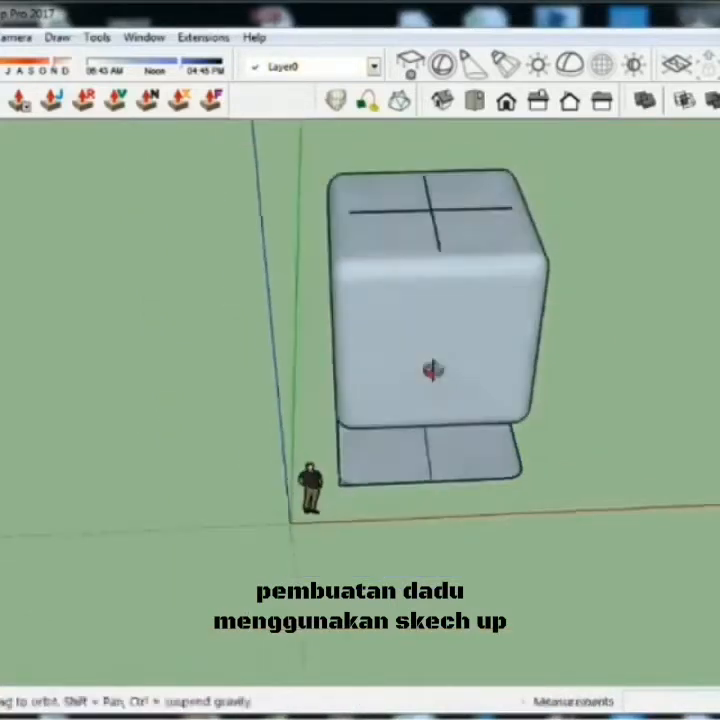
- Group the two crossing planes inside the rounded cube
key(space)
scroll(436, 224, up, 4)
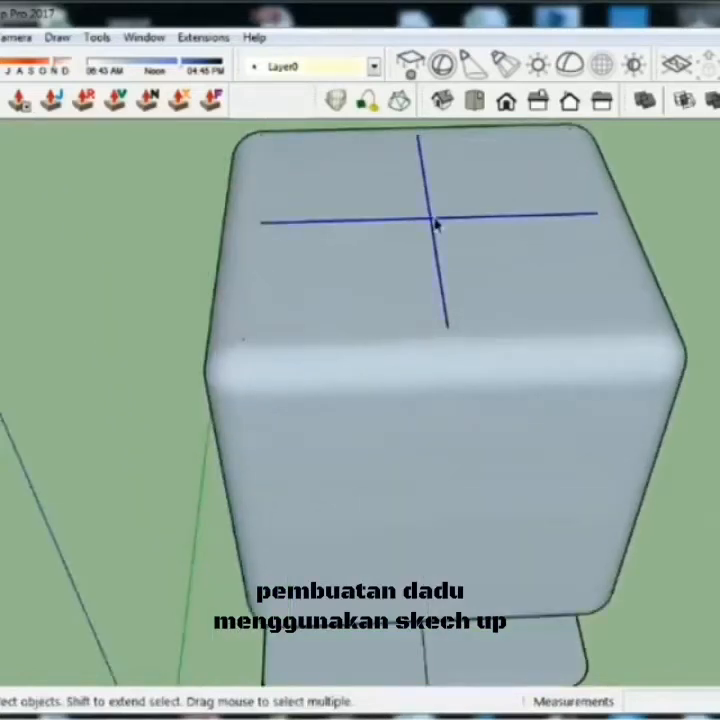
right_click(435, 224)
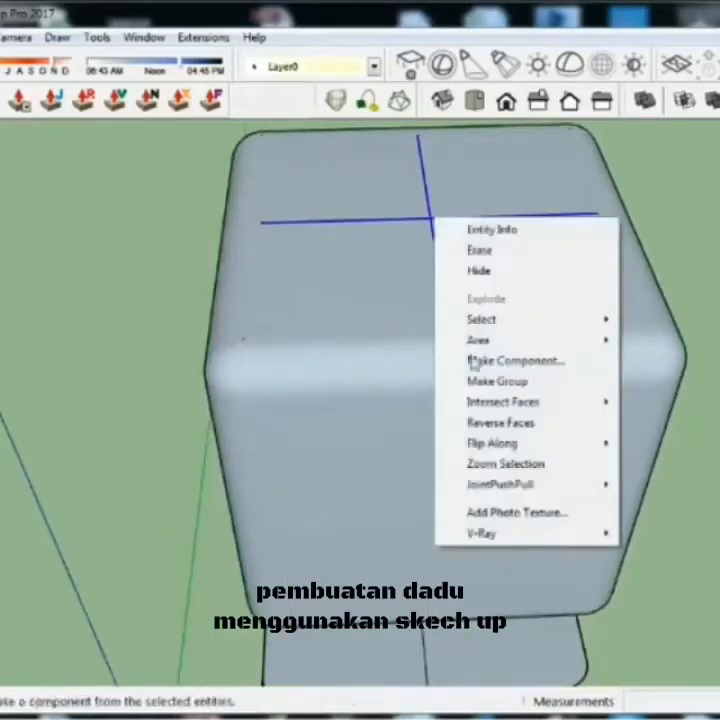
click(500, 385)
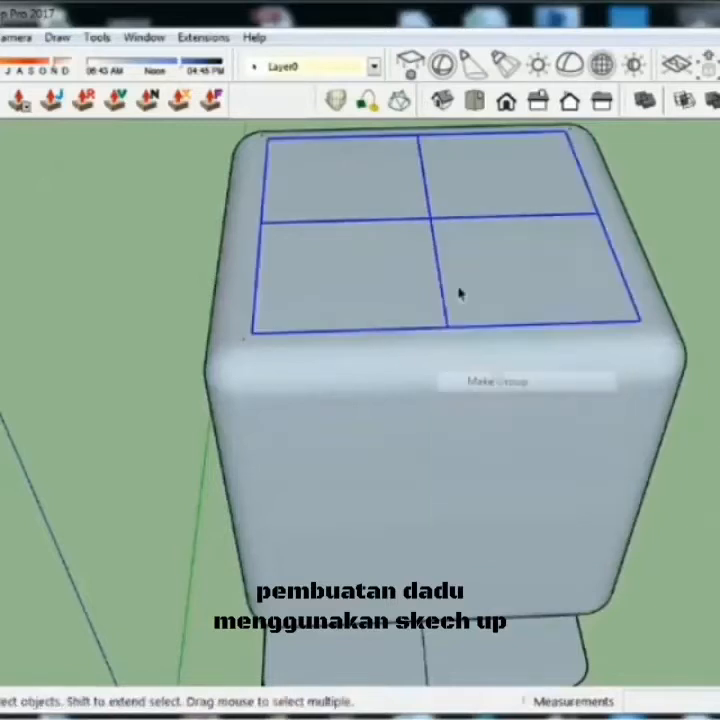
- Open the crossing-planes group for editing and hide the rest of the model
double_click(431, 226)
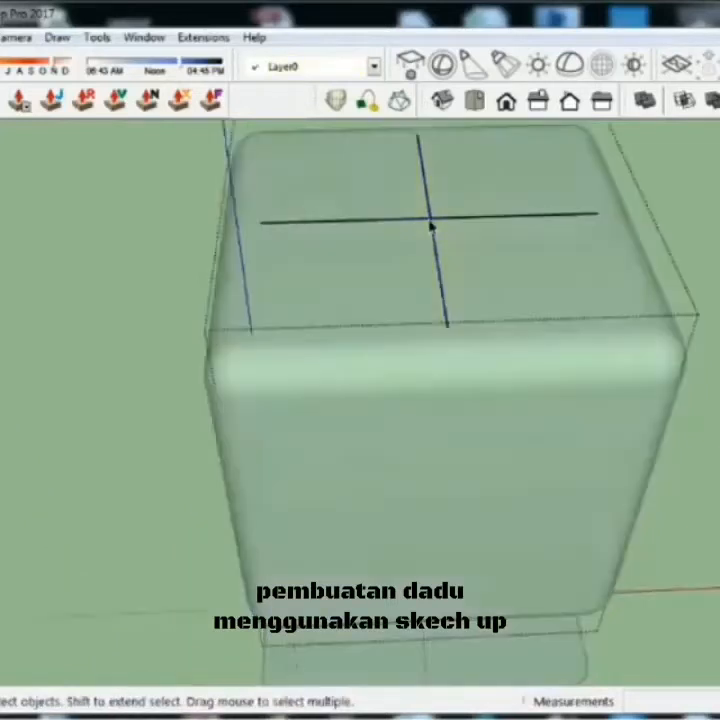
scroll(431, 226, down, 3)
middle_drag(431, 226, 452, 221)
key(i)
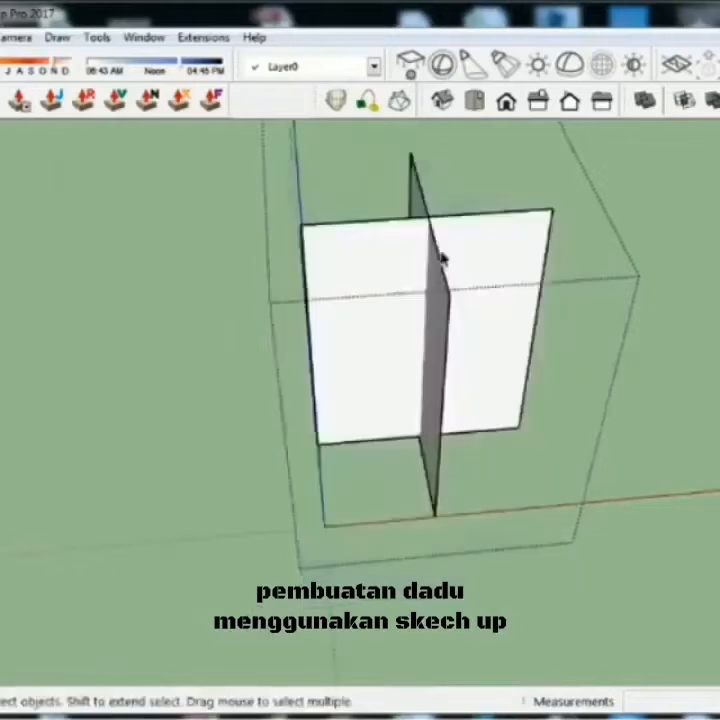
- Scale the white plane along the green axis out to the rounded cube's sides
scroll(442, 257, down, 3)
middle_drag(442, 270, 690, 290)
middle_drag(424, 349, 417, 348)
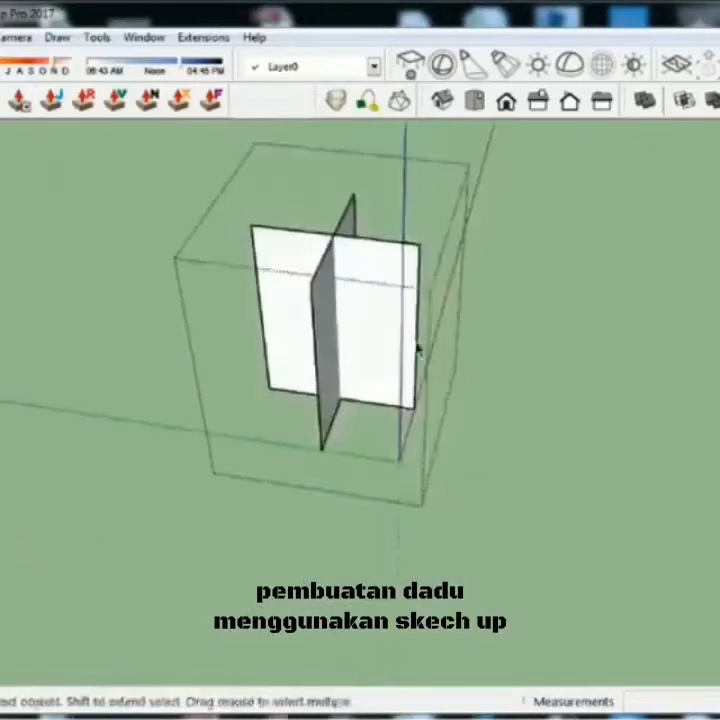
click(363, 309)
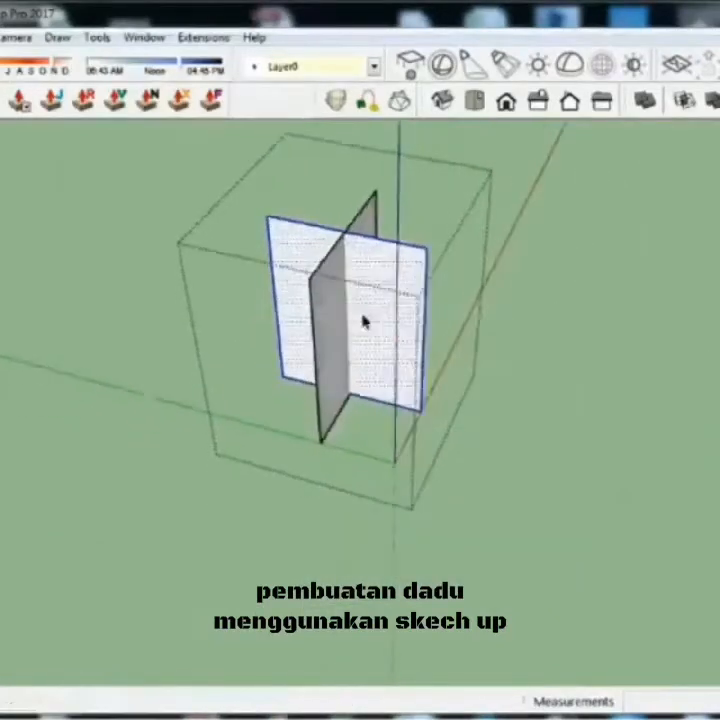
scroll(366, 321, up, 2)
key(s)
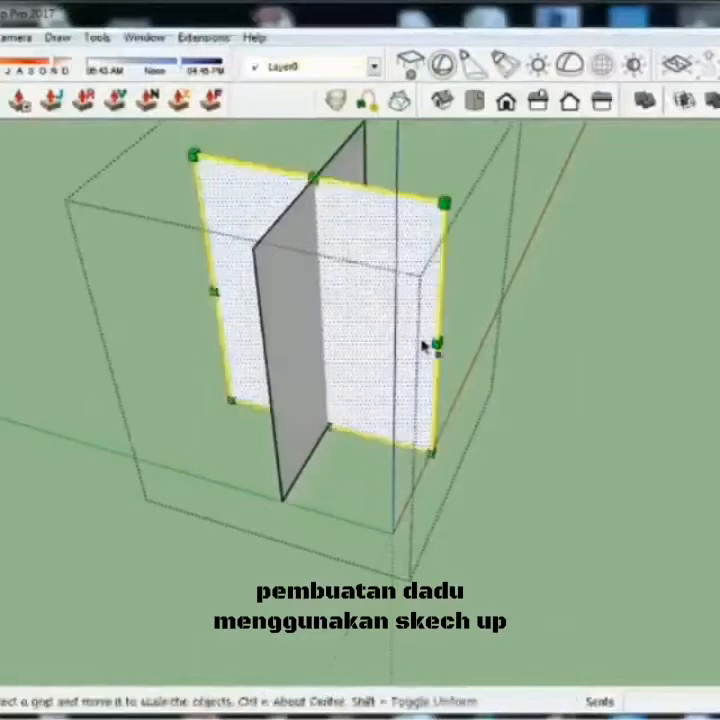
drag(435, 342, 455, 346)
scroll(430, 350, down, 3)
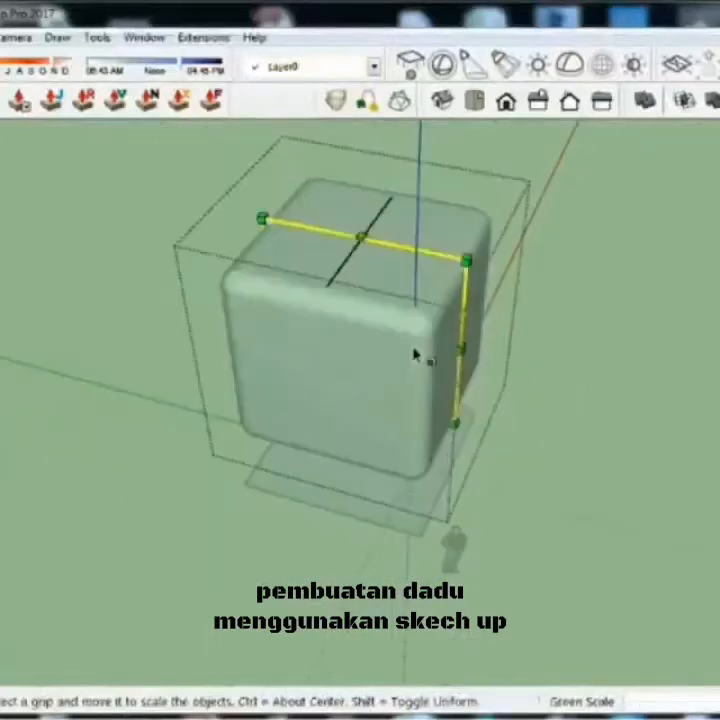
key(space)
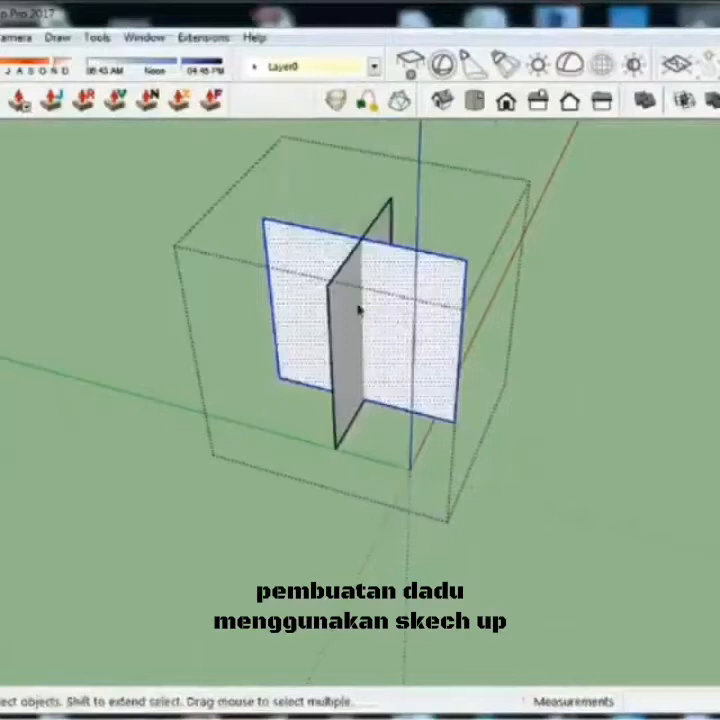
- Scale the grey plane along the red axis by about 1.26, out to the rounded cube's sides
click(345, 325)
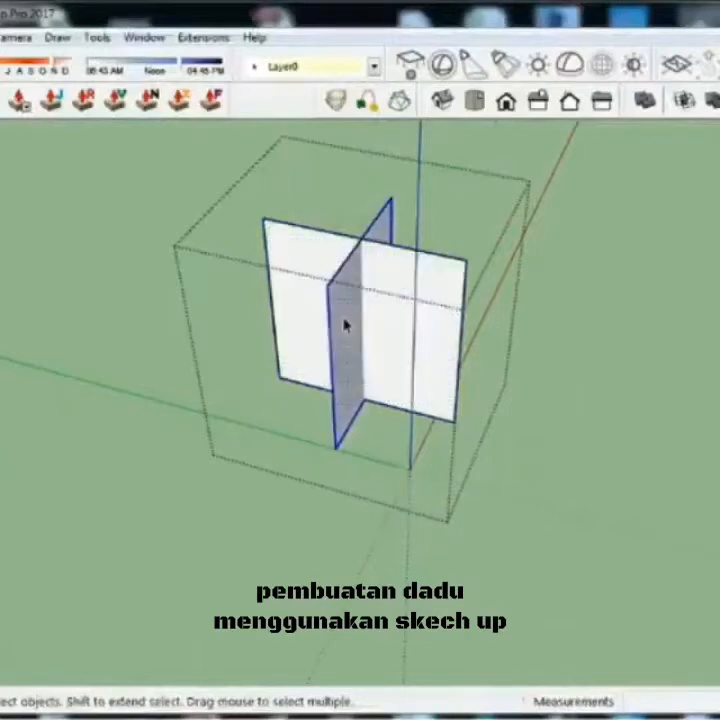
key(s)
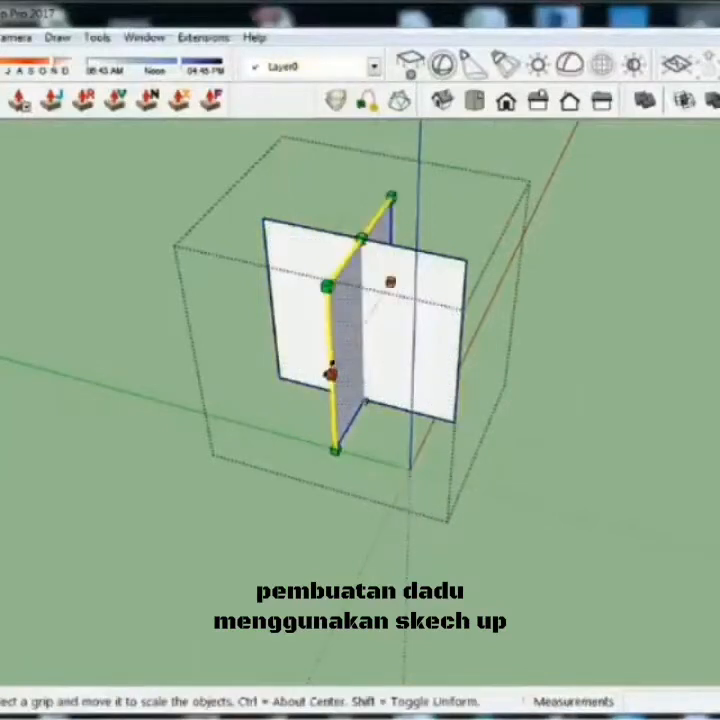
drag(330, 375, 297, 393)
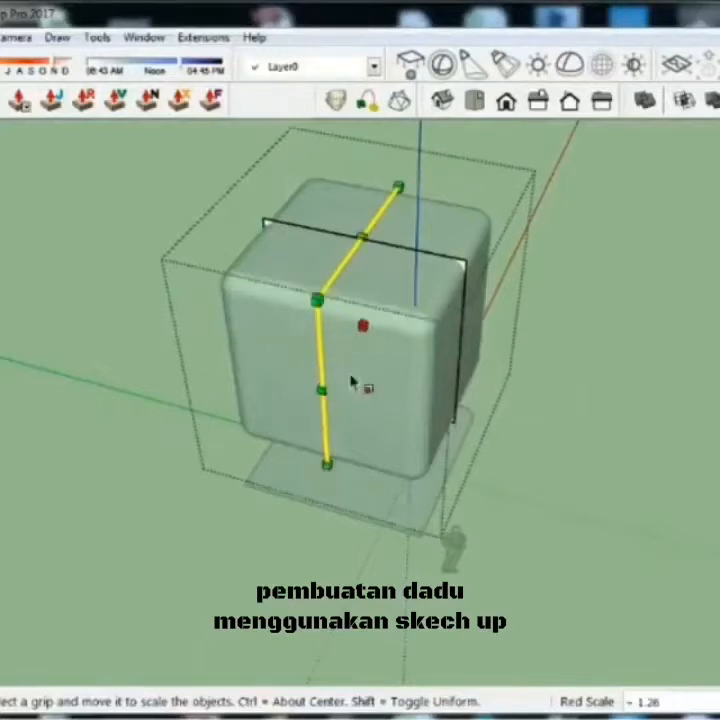
key(space)
- Copy the grey plane 1.2 m along the red axis, using its crossing with the white plane as base point
scroll(453, 370, down, 2)
mouse_move(453, 370)
middle_down()
mouse_move(166, 289)
mouse_move(297, 317)
mouse_move(249, 186)
mouse_move(256, 178)
middle_up()
scroll(337, 309, up, 2)
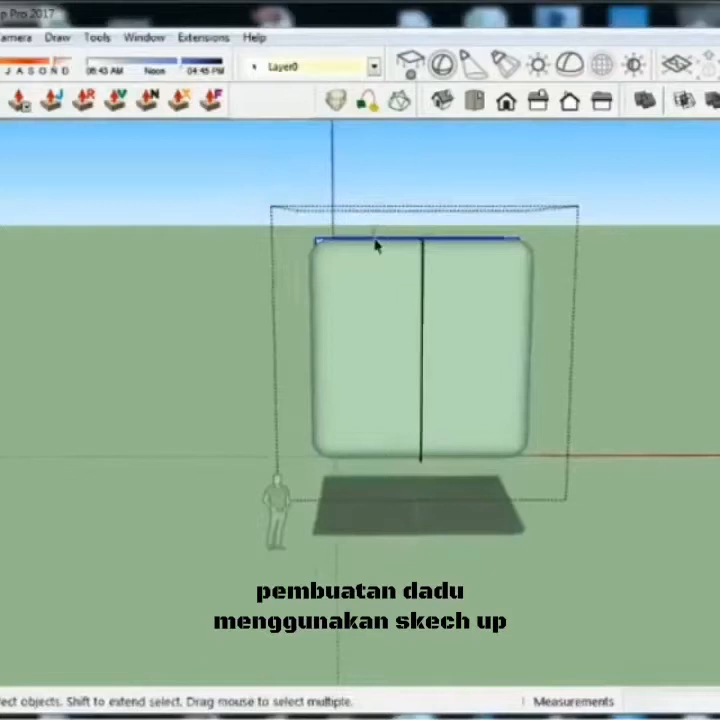
middle_drag(376, 246, 370, 209)
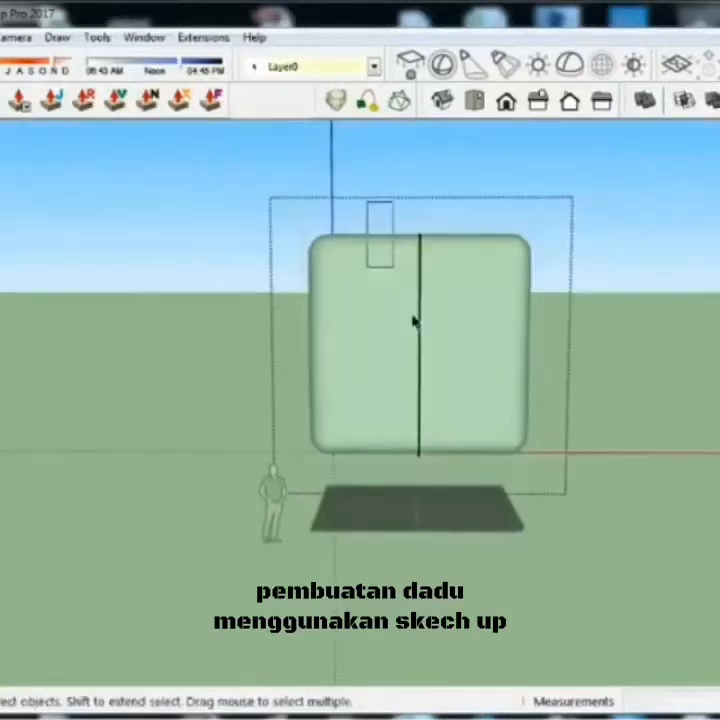
mouse_move(415, 322)
middle_down()
mouse_move(471, 495)
mouse_move(461, 431)
mouse_move(445, 511)
mouse_move(448, 254)
middle_up()
scroll(432, 255, up, 2)
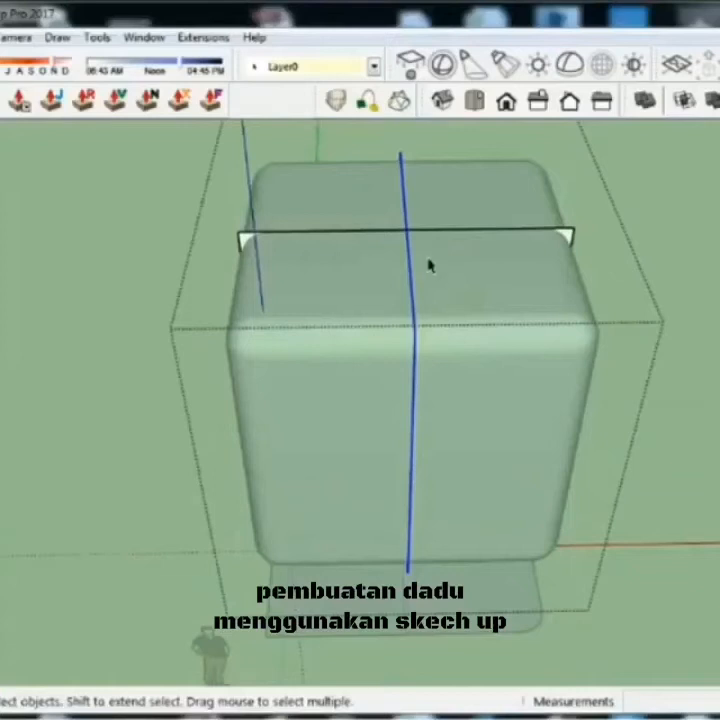
key(m)
key(ctrl)
click(407, 228)
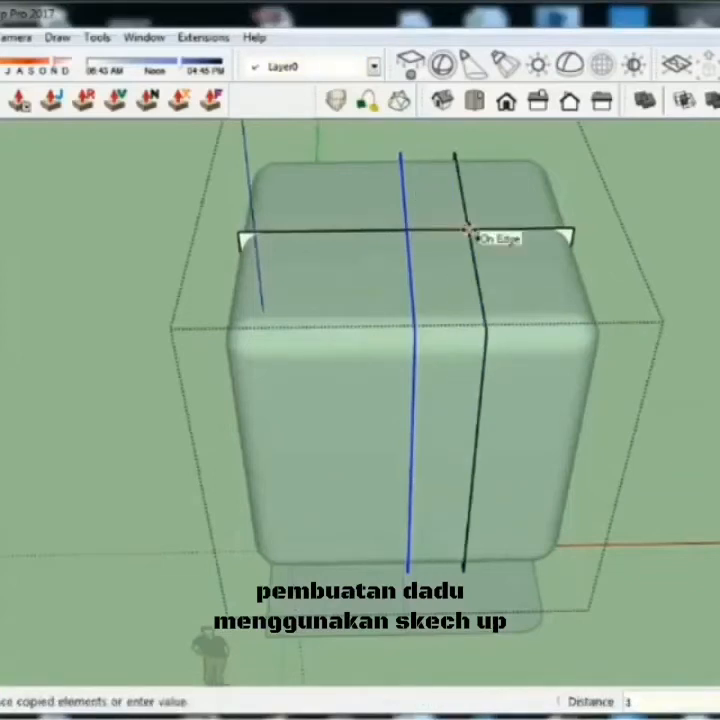
click(472, 231)
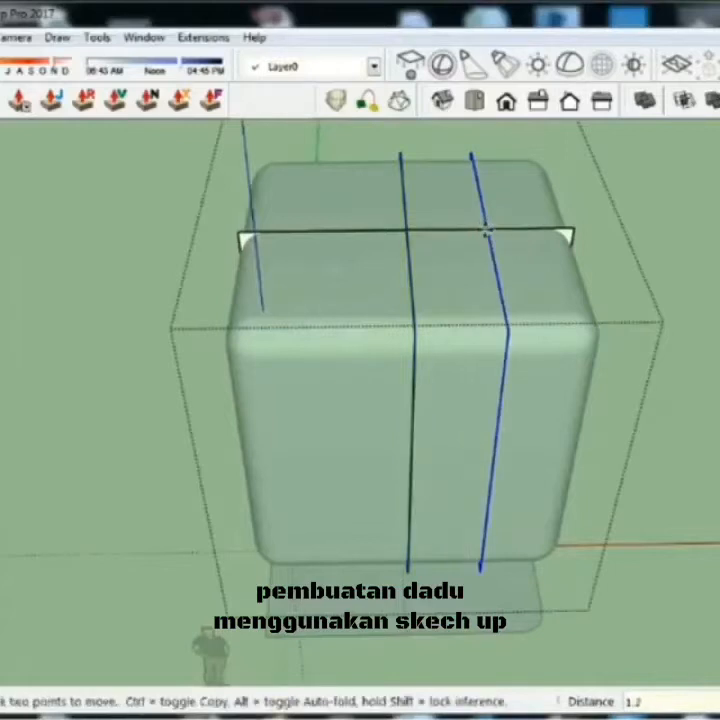
- Copy the offset plane 2.4 m back along the red axis to the other side of the centre plane, and leave the group
key(ctrl)
click(480, 232)
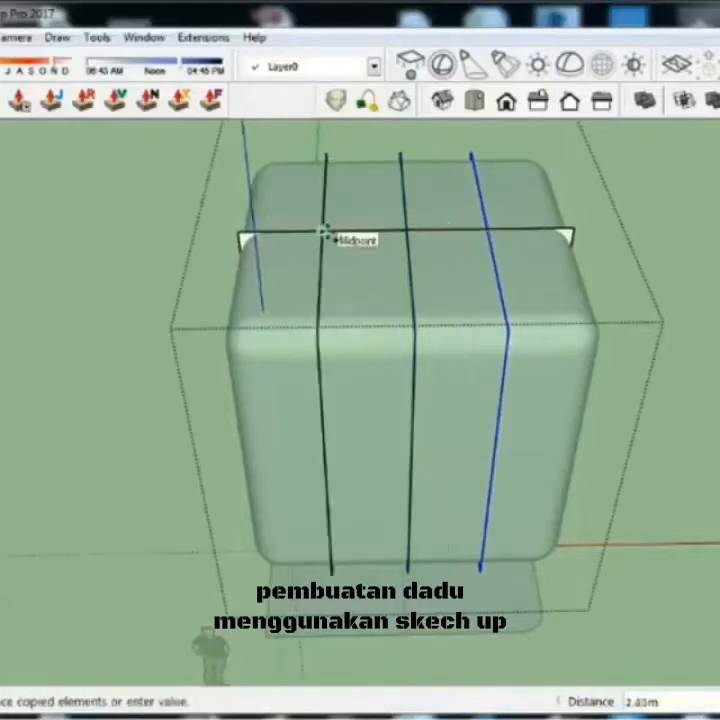
text(2)
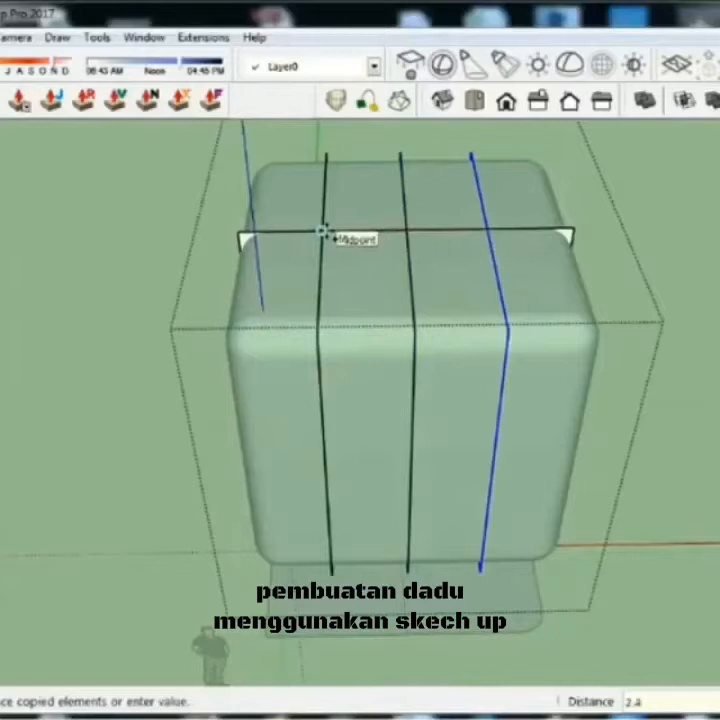
key(Return)
scroll(365, 262, down, 3)
key(space)
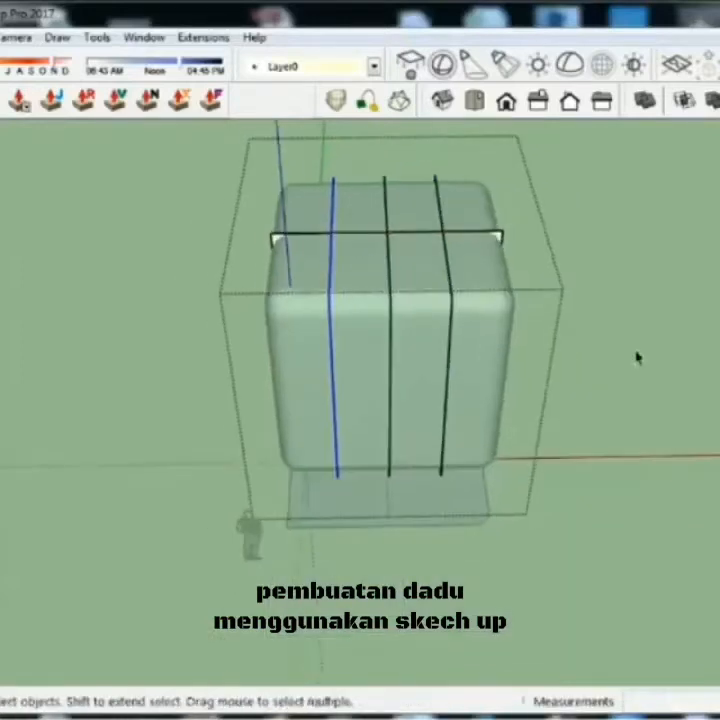
middle_drag(575, 357, 530, 244)
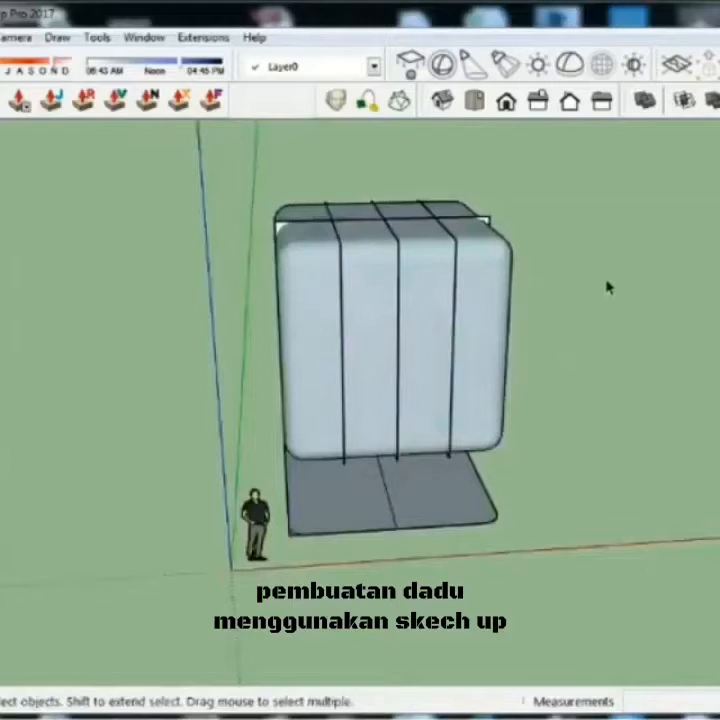
- Select all connected faces of the rounded cube and reverse them so the white sides face outward
middle_drag(607, 288, 516, 294)
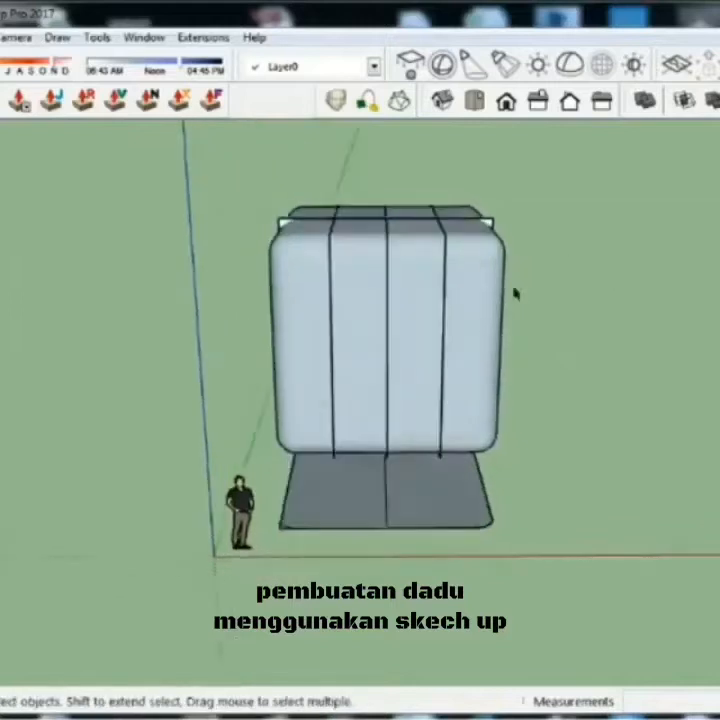
scroll(478, 312, up, 3)
triple_click(478, 312)
right_click(477, 309)
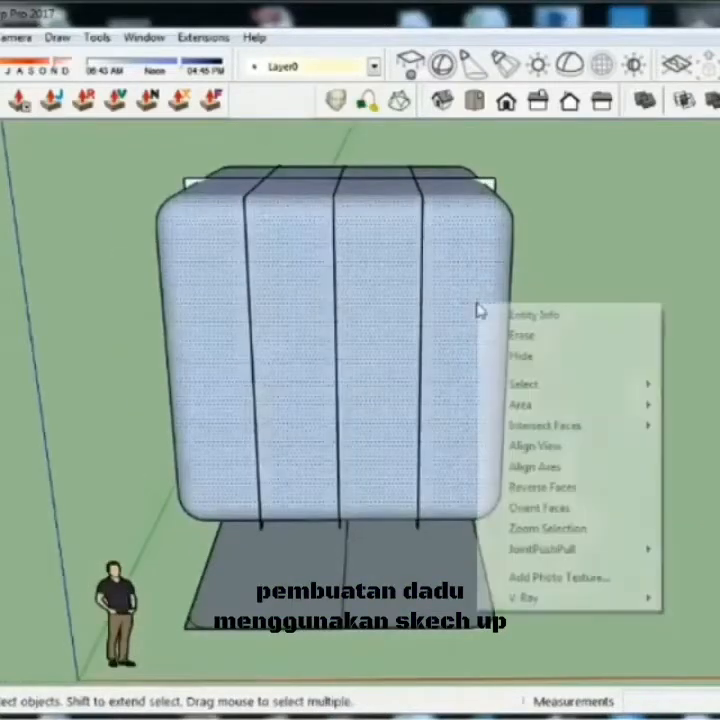
click(543, 488)
- Draw a circle of about 1.2 m radius on the cube's top face, centred where the two centre planes cross
middle_drag(431, 395, 410, 382)
scroll(393, 379, up, 5)
scroll(390, 375, down, 1)
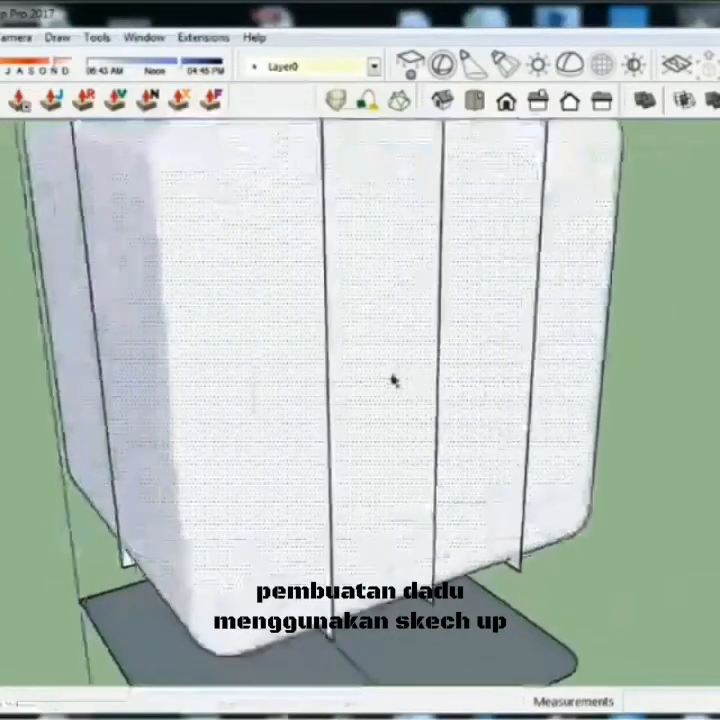
scroll(400, 380, down, 3)
mouse_move(421, 381)
middle_down()
mouse_move(399, 551)
mouse_move(386, 391)
middle_up()
scroll(372, 325, up, 3)
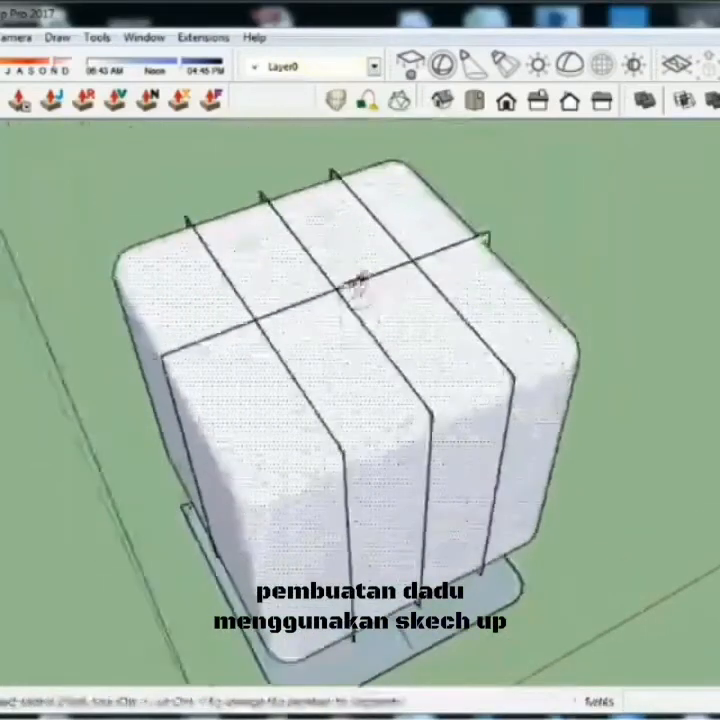
click(338, 288)
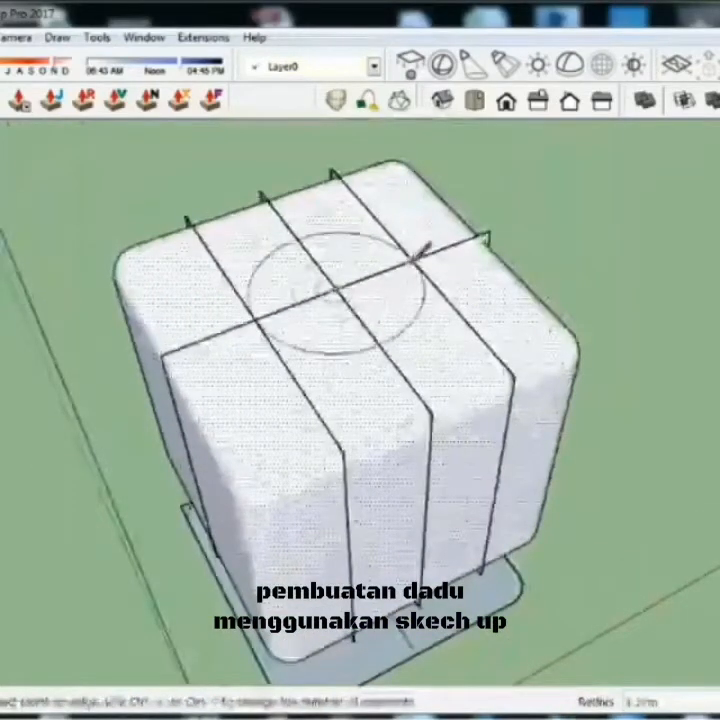
click(421, 250)
- Delete the two leftover ground faces beneath the rounded cube
scroll(408, 298, down, 3)
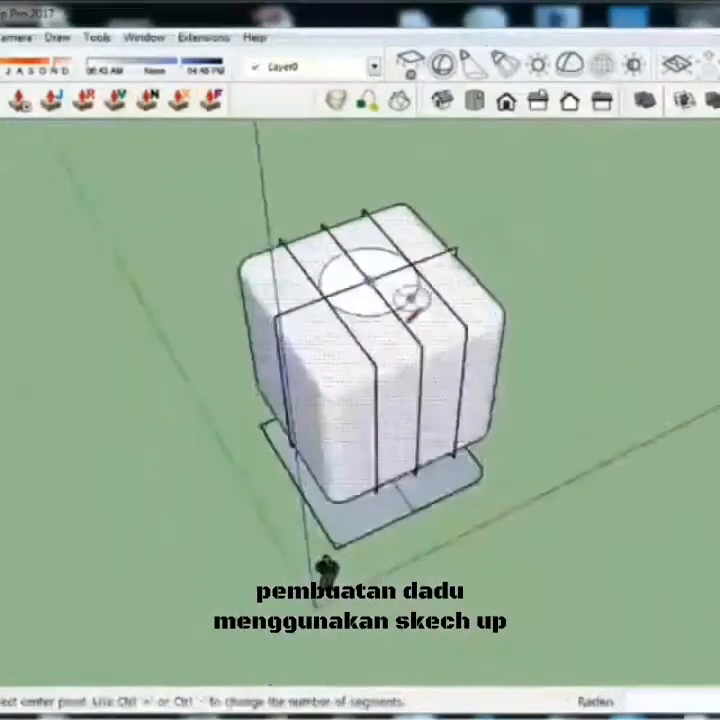
mouse_move(408, 298)
middle_down()
mouse_move(379, 371)
mouse_move(434, 162)
mouse_move(368, 426)
mouse_move(447, 482)
mouse_move(391, 508)
middle_up()
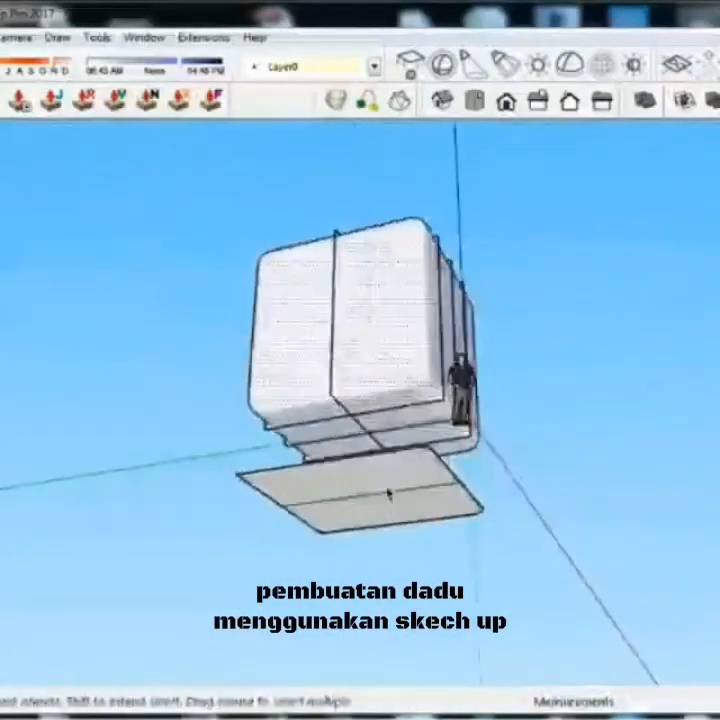
click(388, 492)
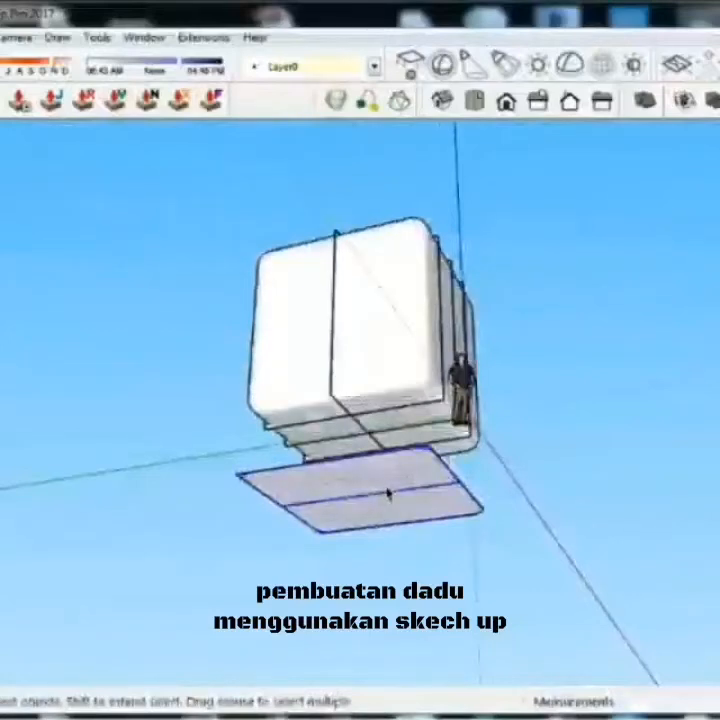
key(Delete)
- Draw two circles of 0.4 m radius on the cube's underside along one outer guide plane, one on each side of the centre line
scroll(379, 461, up, 6)
middle_drag(386, 410, 388, 396)
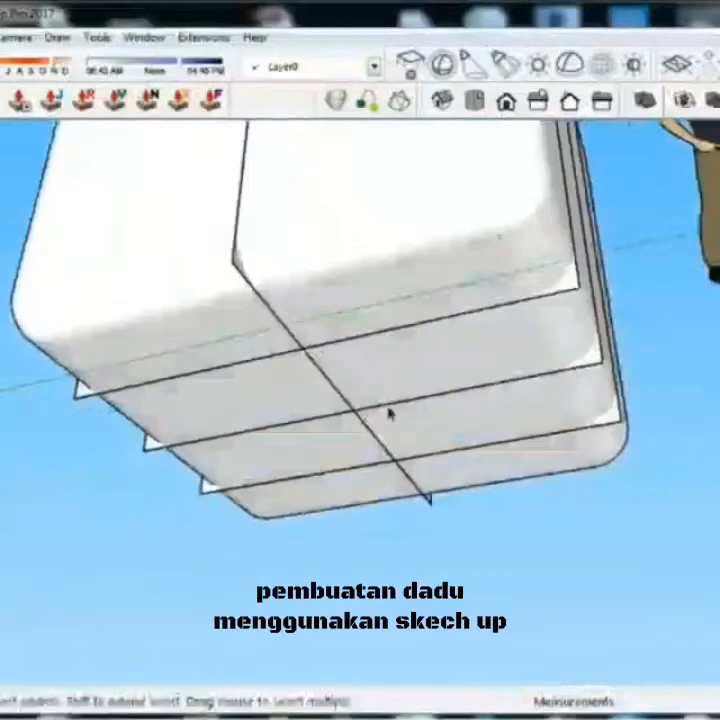
key(c)
middle_drag(373, 386, 340, 312)
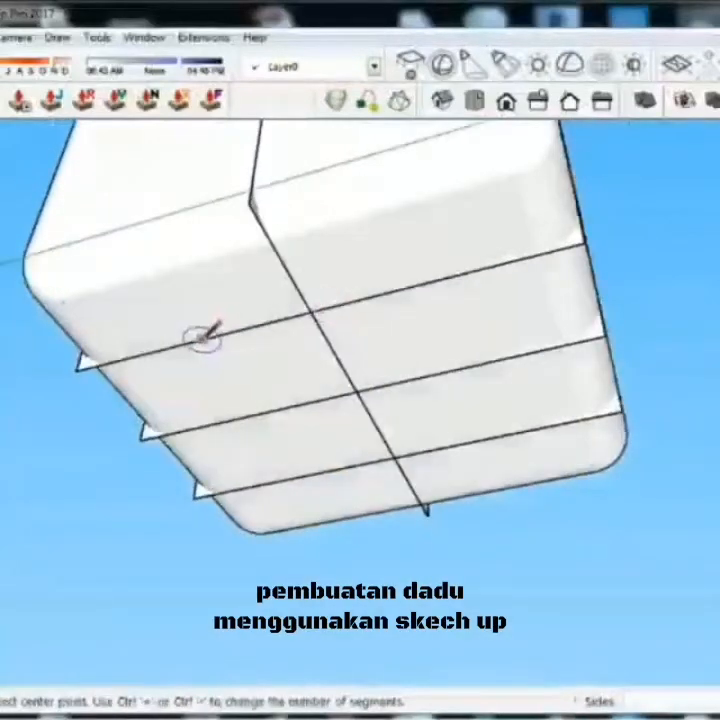
click(190, 340)
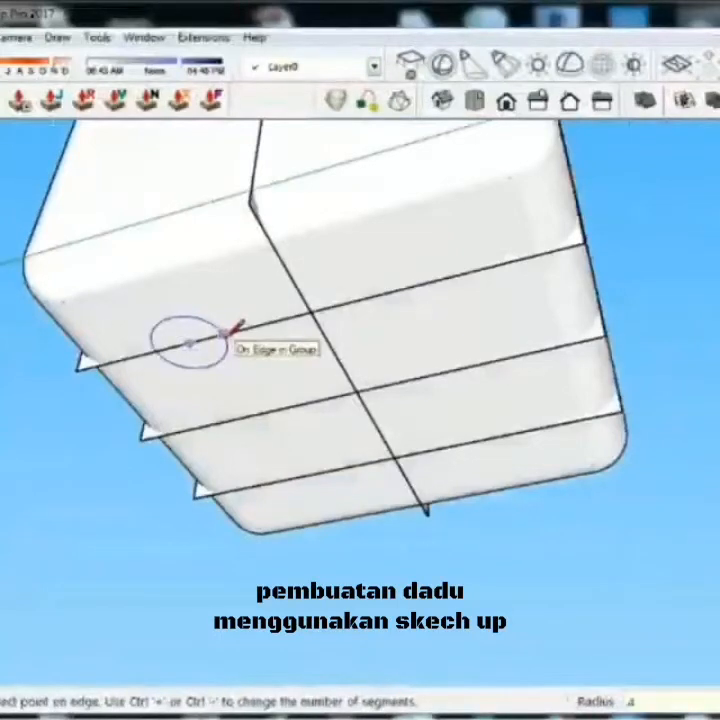
click(229, 334)
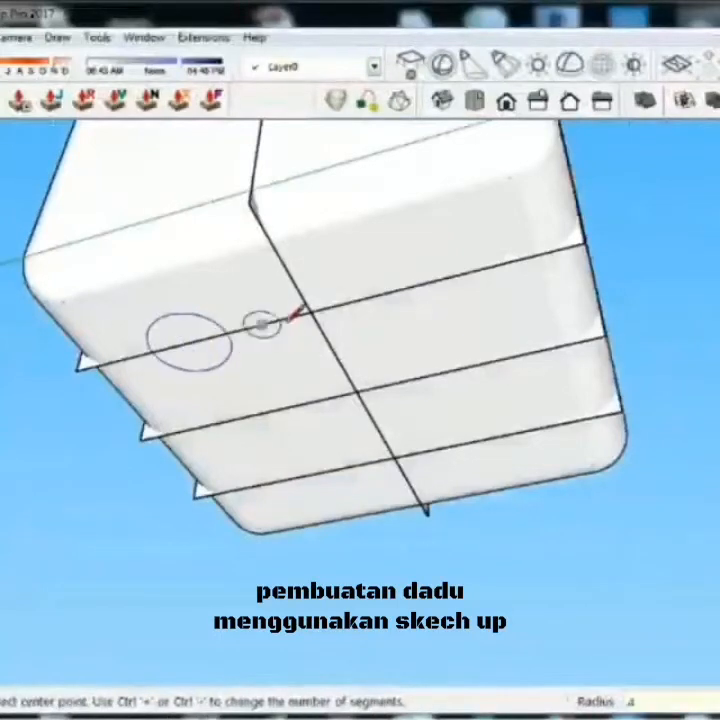
click(442, 278)
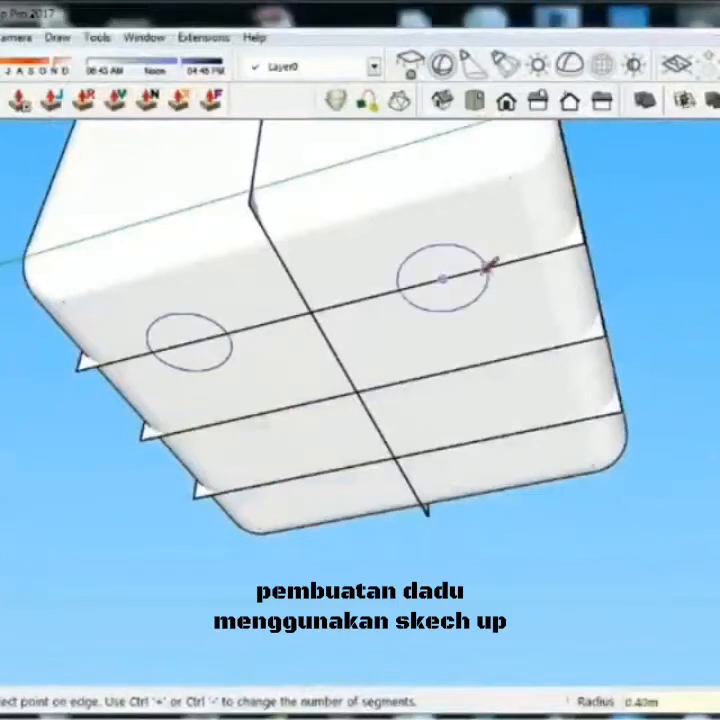
click(489, 277)
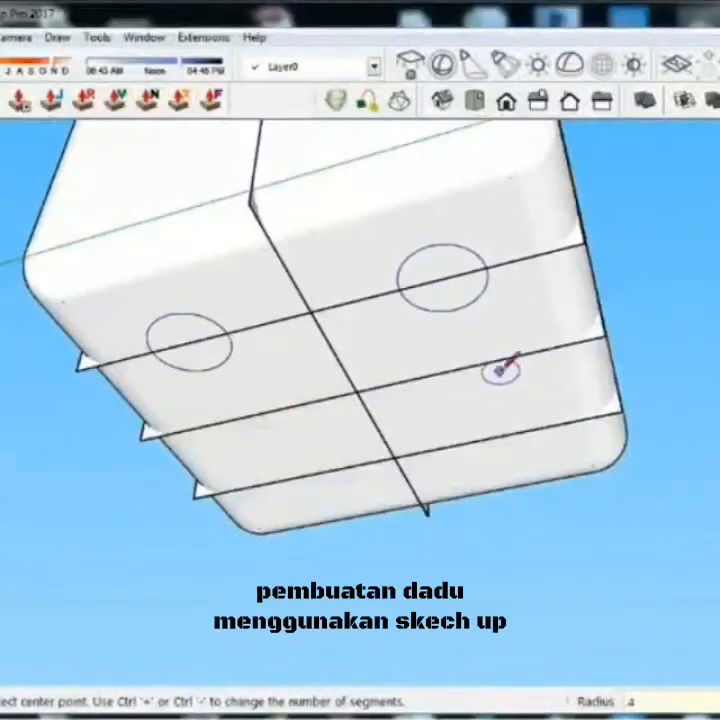
- Draw two more 0.4 m radius circles on one half of the underside, on the middle and the opposite outer guide planes
click(476, 364)
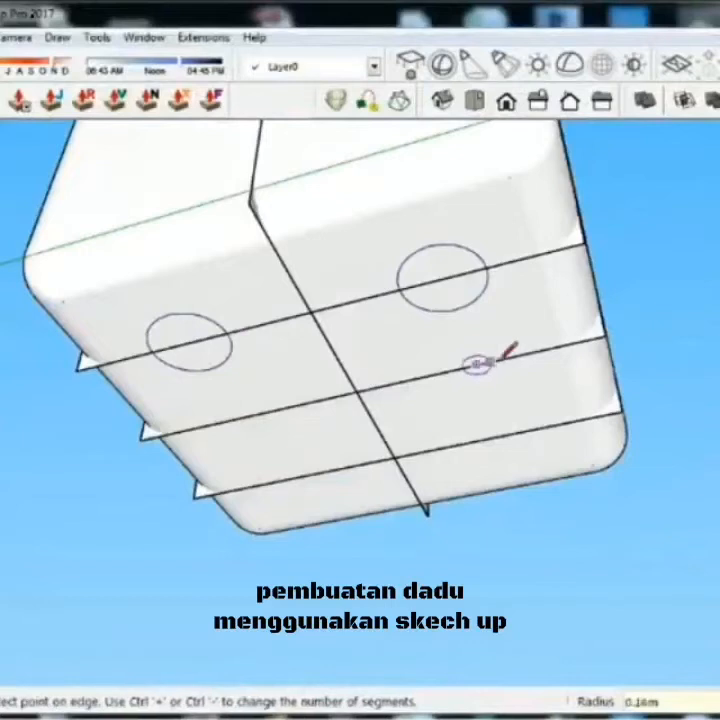
click(518, 356)
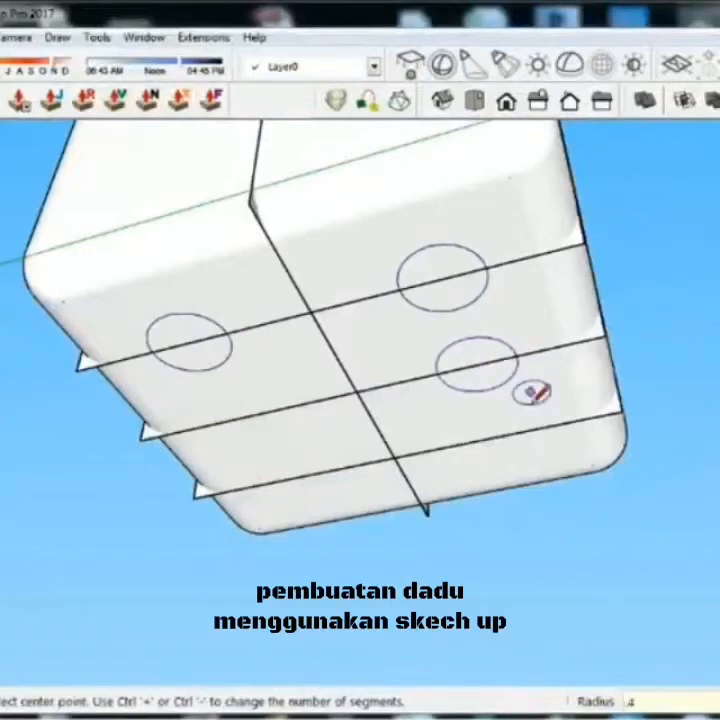
click(505, 434)
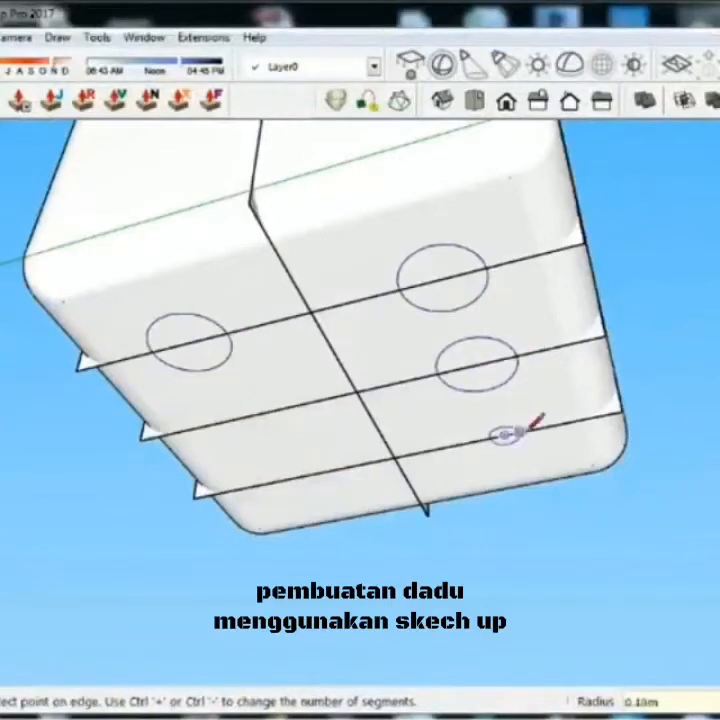
click(541, 431)
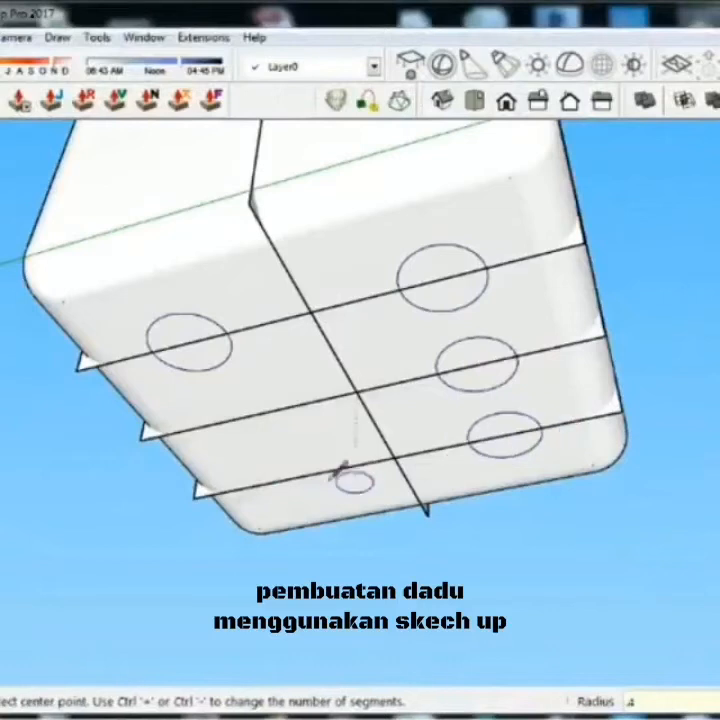
- Draw two matching 0.4 m radius circles on the other half of the underside, completing the six-pip layout
click(290, 478)
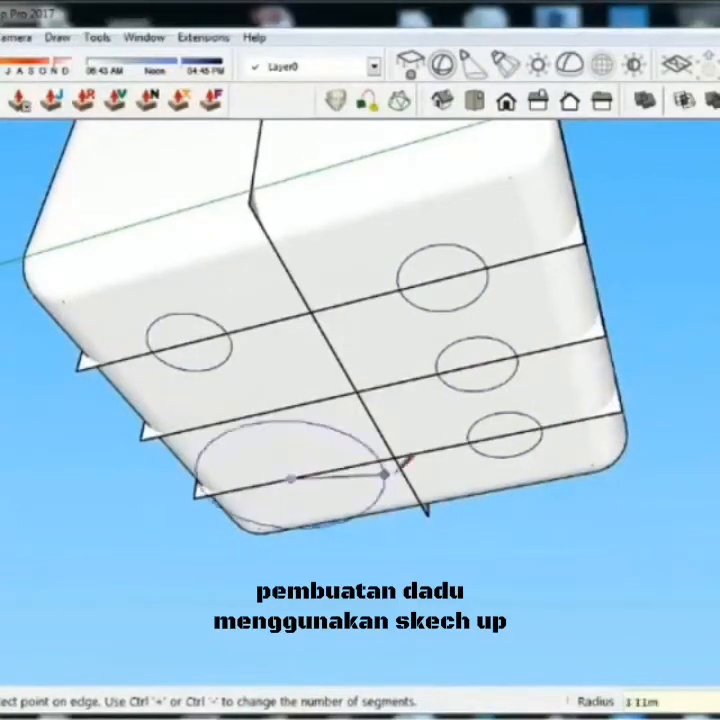
text(4)
key(Return)
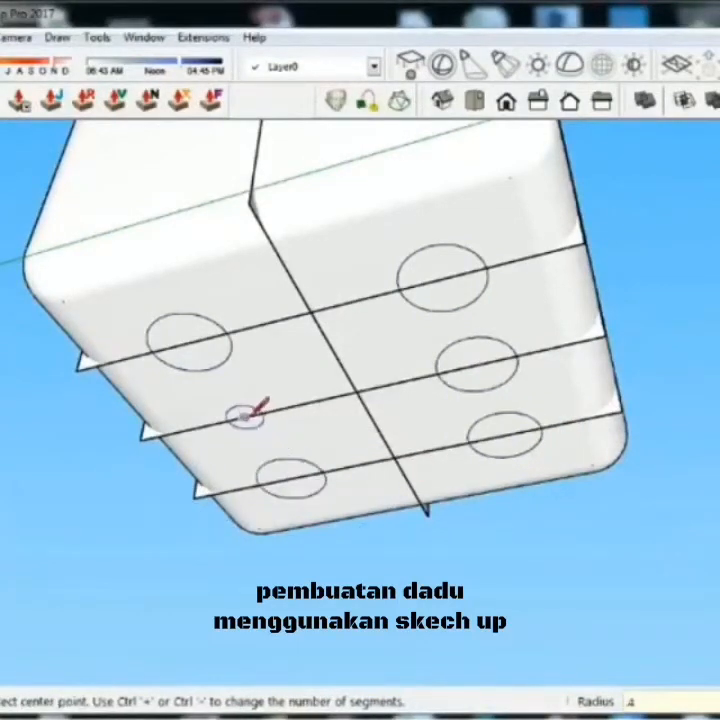
click(245, 416)
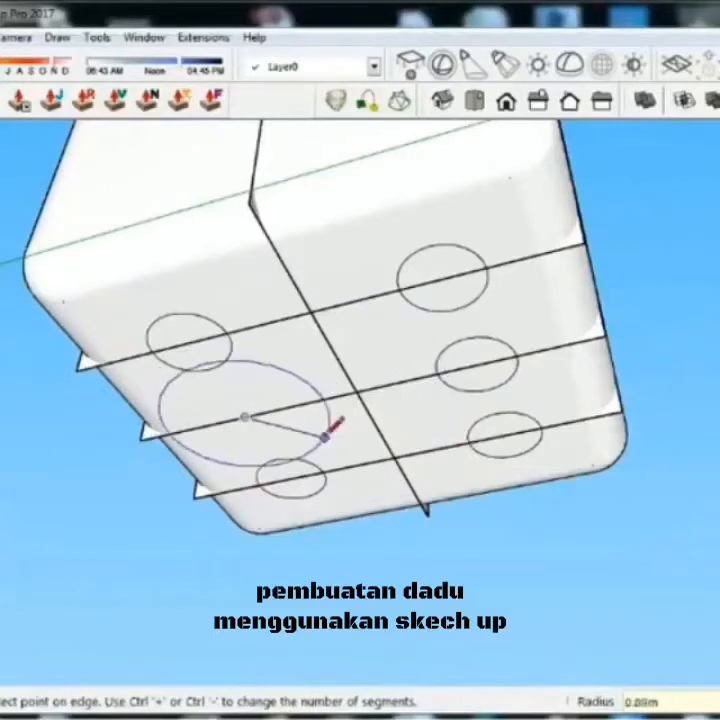
text(.4)
key(Return)
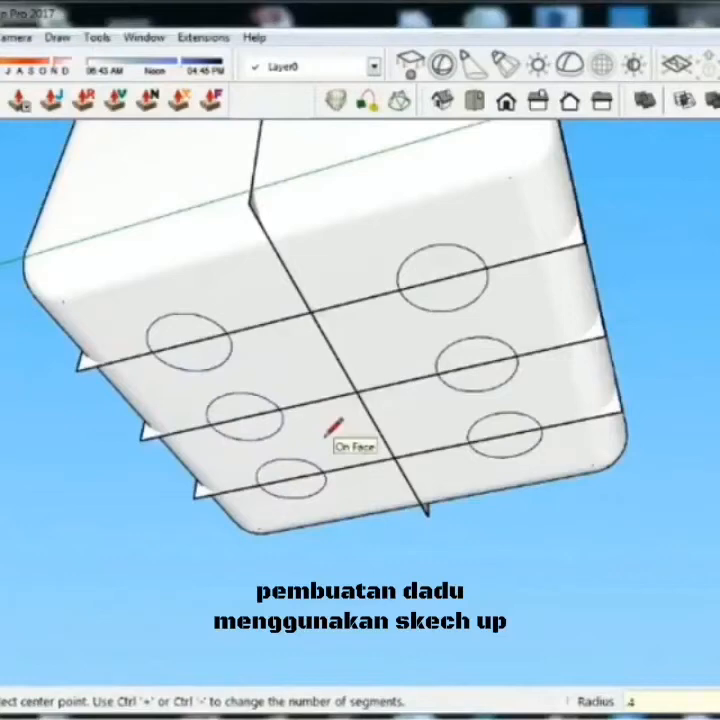
- Rotate a copy of the six underside circles 90° about the front face's centre onto an adjacent side face
mouse_move(330, 430)
middle_down()
mouse_move(318, 434)
mouse_move(410, 466)
mouse_move(470, 645)
mouse_move(462, 618)
middle_up()
drag(127, 371, 533, 507)
middle_drag(444, 446, 411, 382)
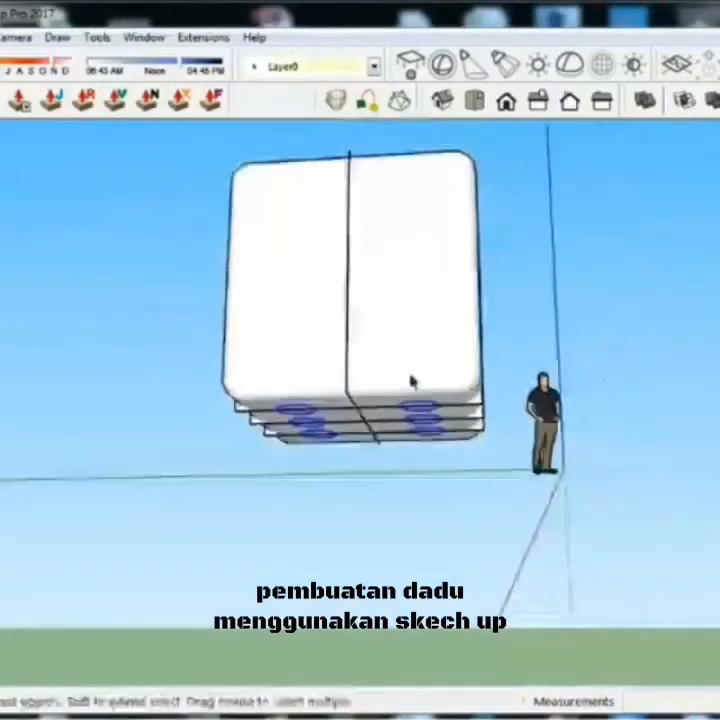
scroll(411, 382, down, 1)
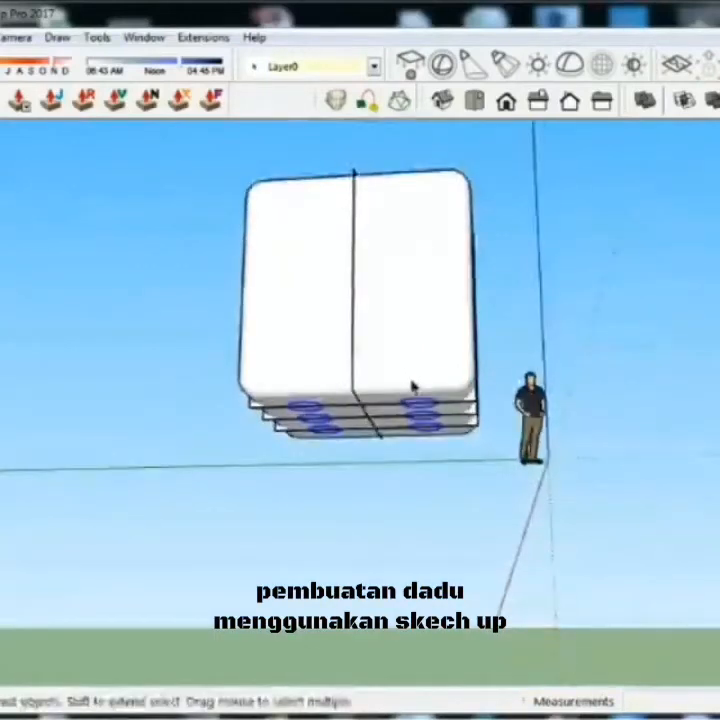
key(q)
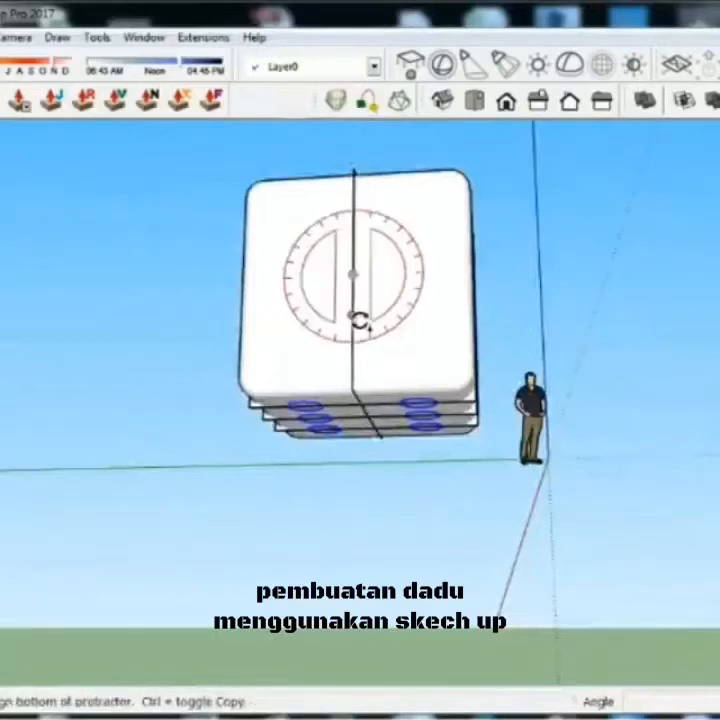
click(352, 275)
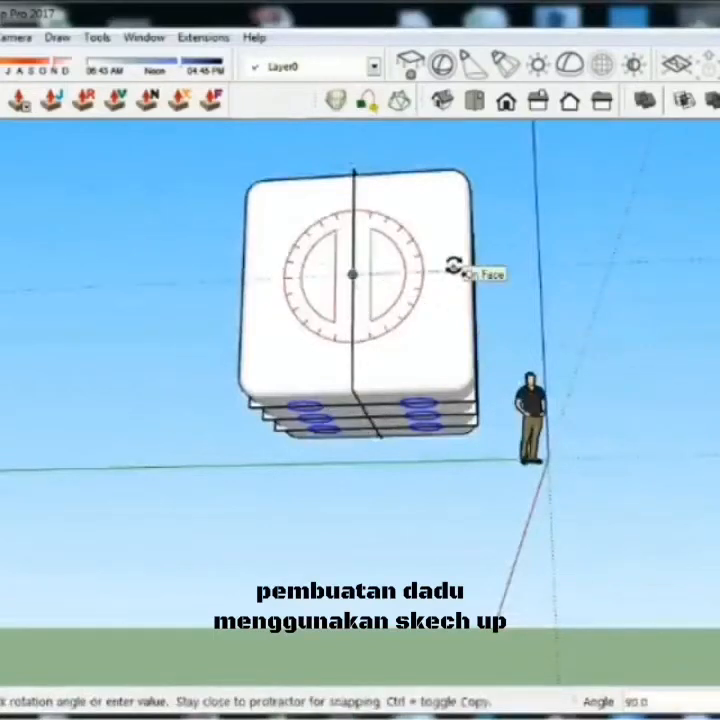
text(90)
key(Return)
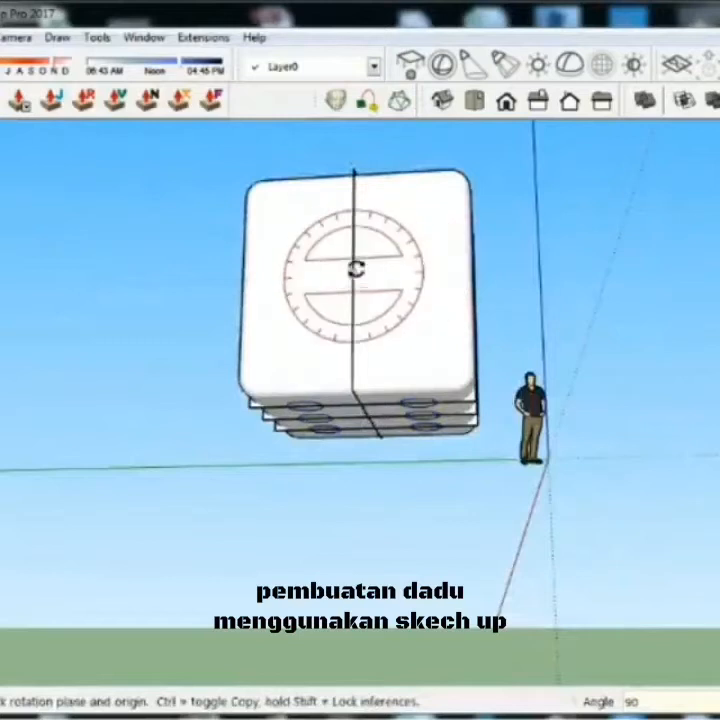
- Rotate a copy of the new side-face circles about the front face's centre onto the opposite side face
click(356, 273)
click(415, 289)
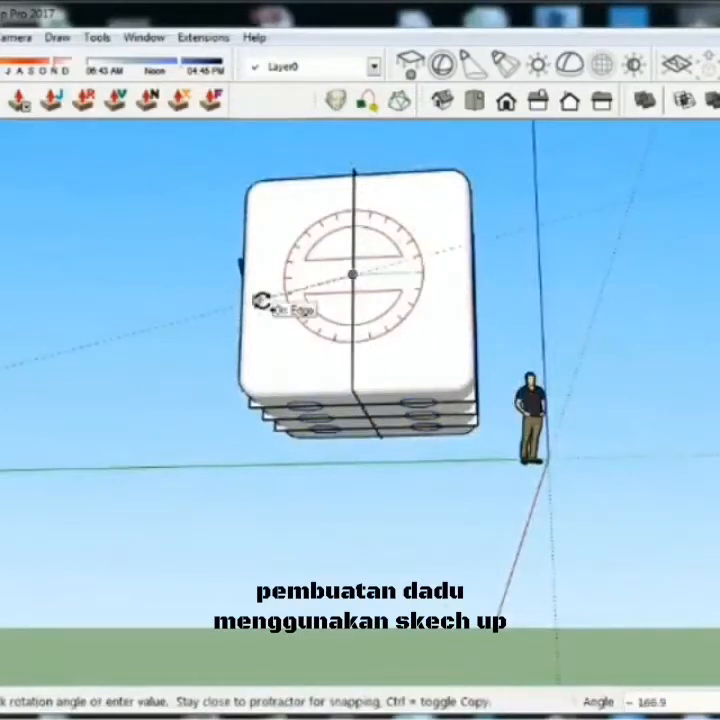
click(260, 300)
- Rotate a copy of the six underside circles 90° about the side face's centre onto the undivided half-and-half front face
middle_drag(276, 299, 230, 330)
middle_drag(410, 370, 508, 366)
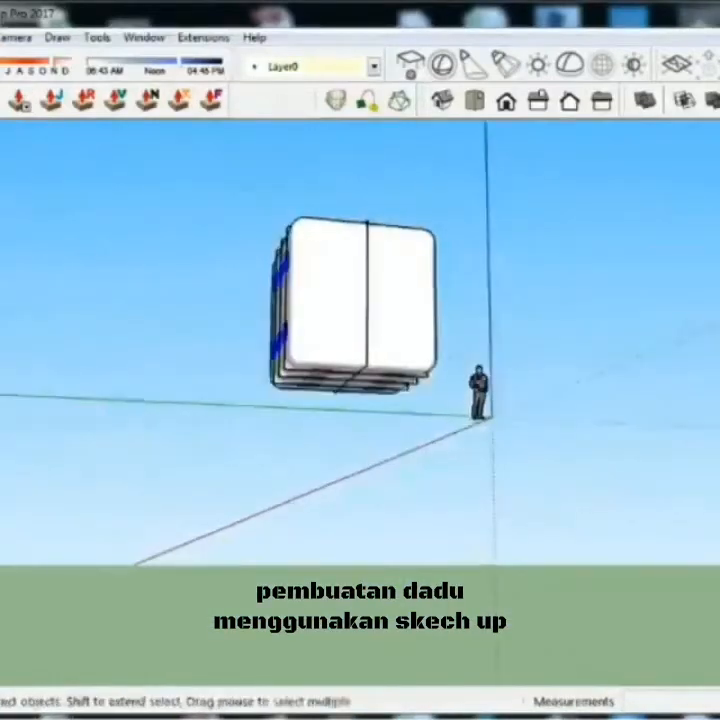
middle_drag(452, 366, 289, 387)
key(space)
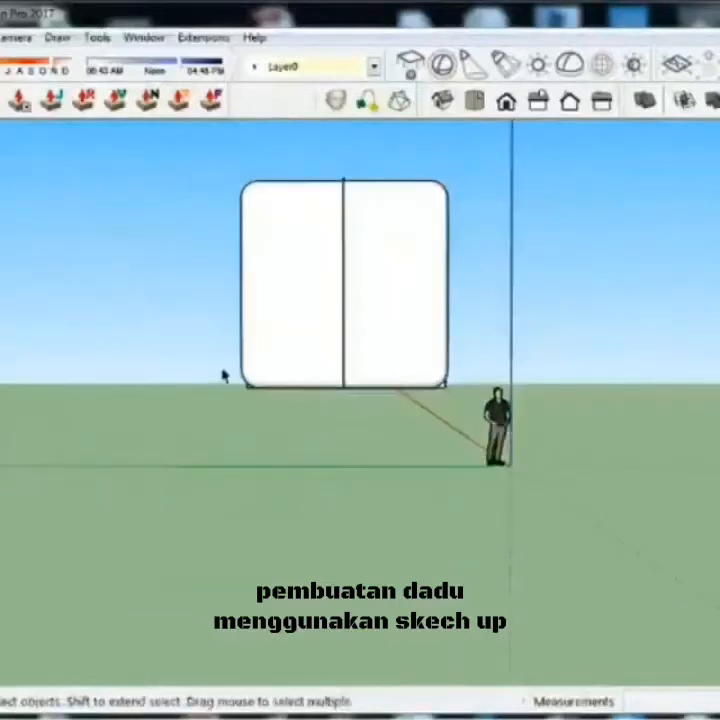
drag(224, 375, 548, 413)
middle_drag(548, 413, 372, 390)
key(q)
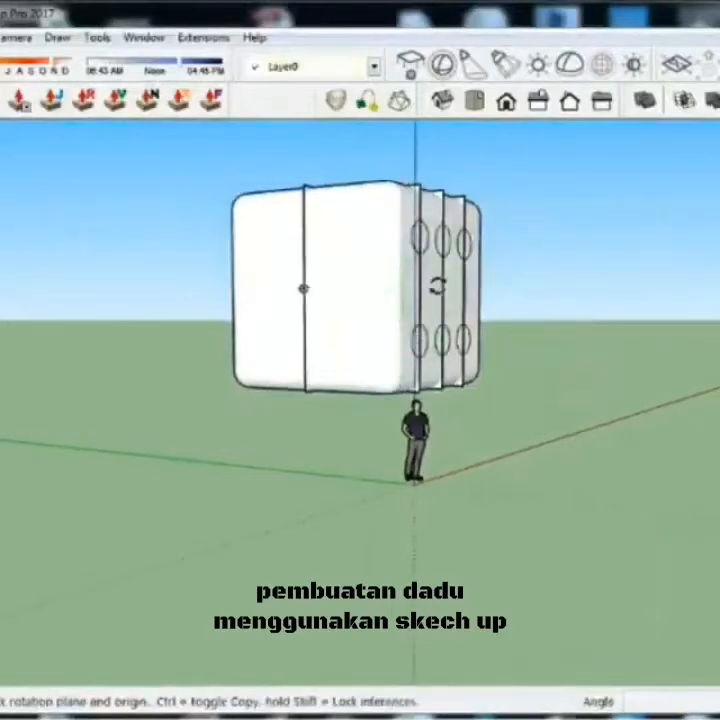
click(439, 289)
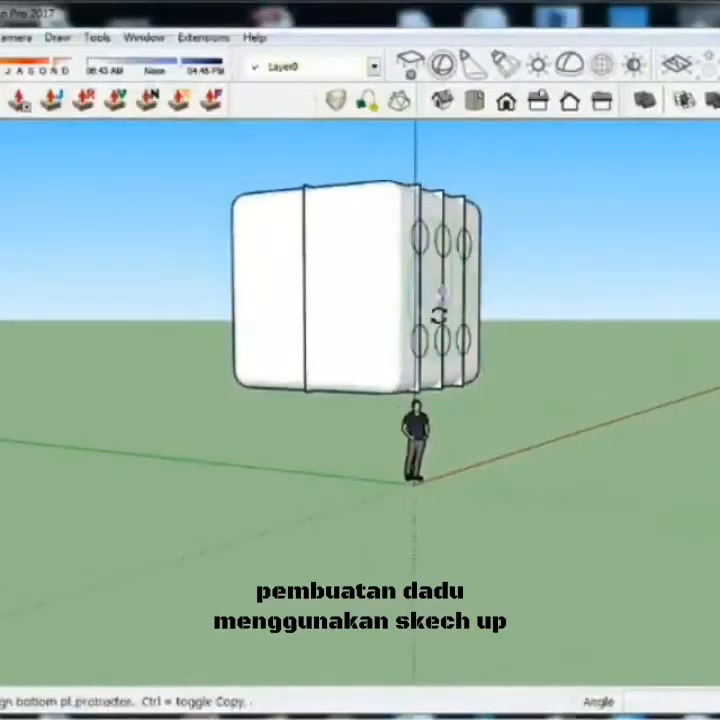
click(437, 310)
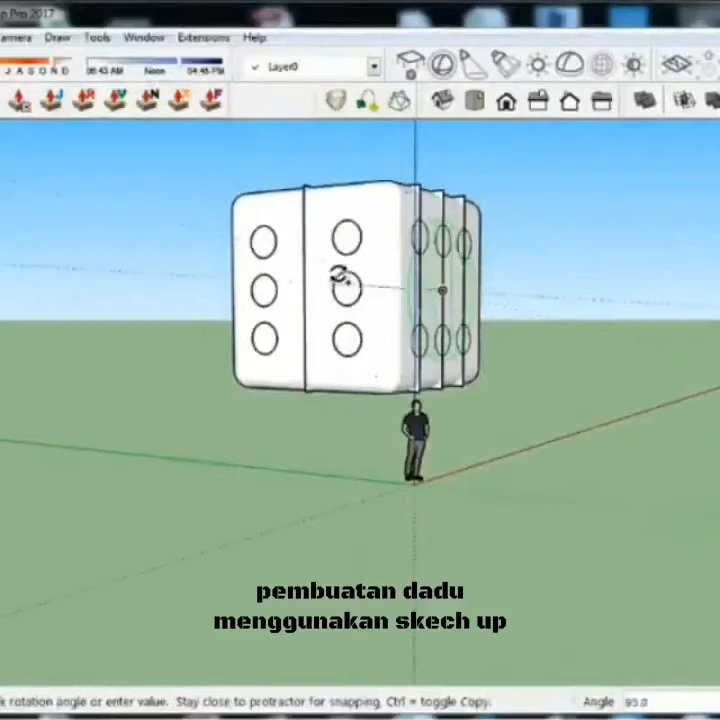
click(340, 275)
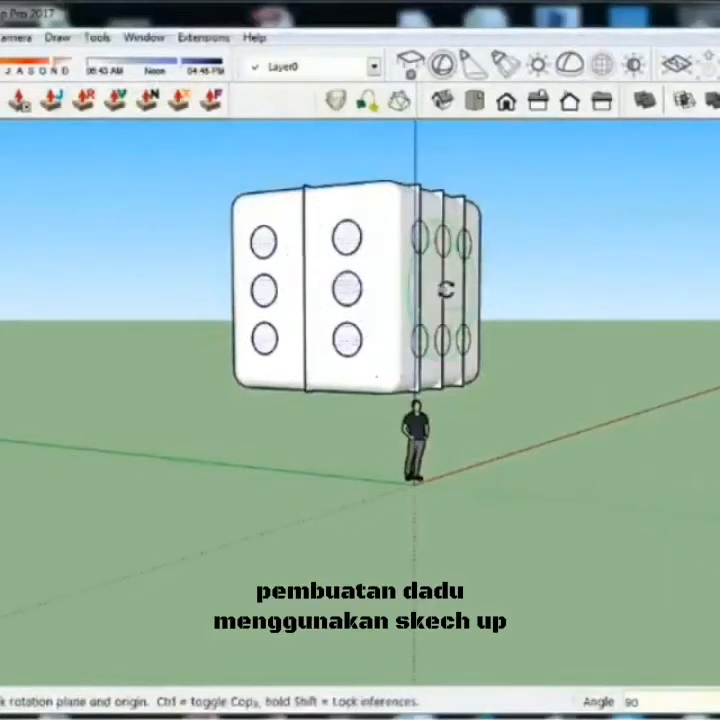
- Rotate a copy of the front face's six circles 180° about the side face's centre onto the back face
click(441, 289)
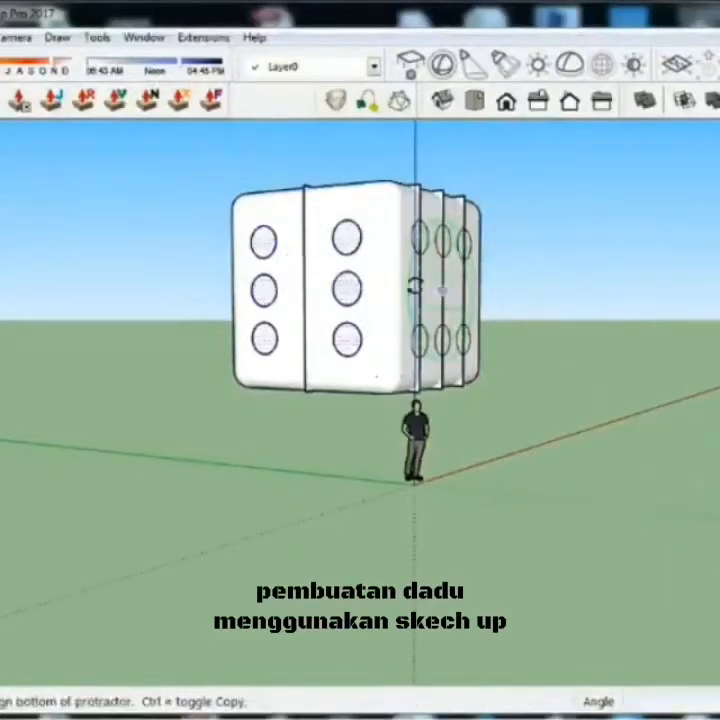
click(350, 250)
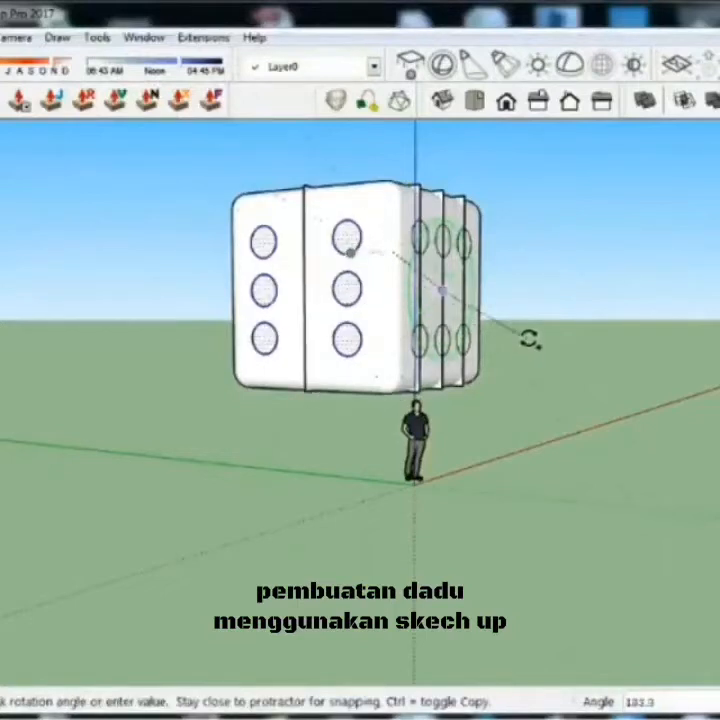
click(530, 335)
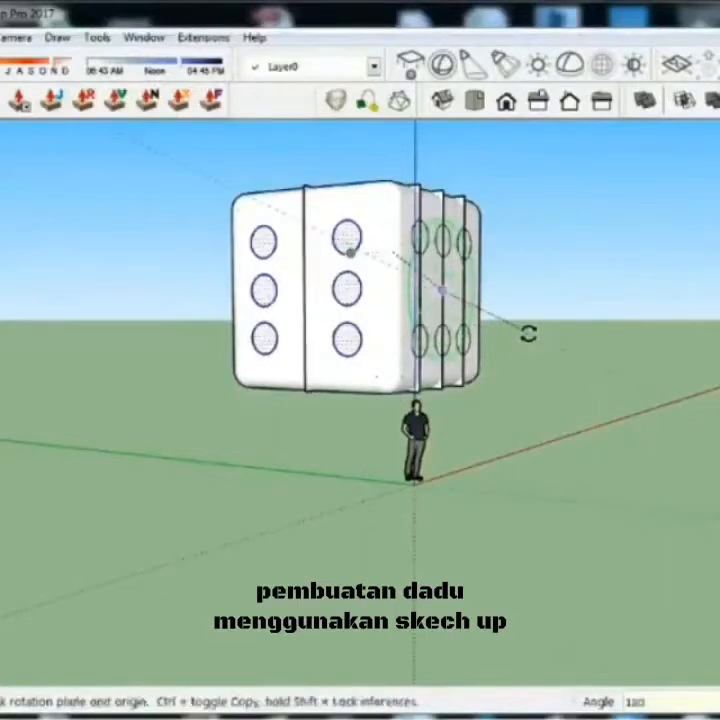
- Delete the two circles on the middle guide plane of one side face to form its four-pip layout
middle_drag(482, 345, 617, 307)
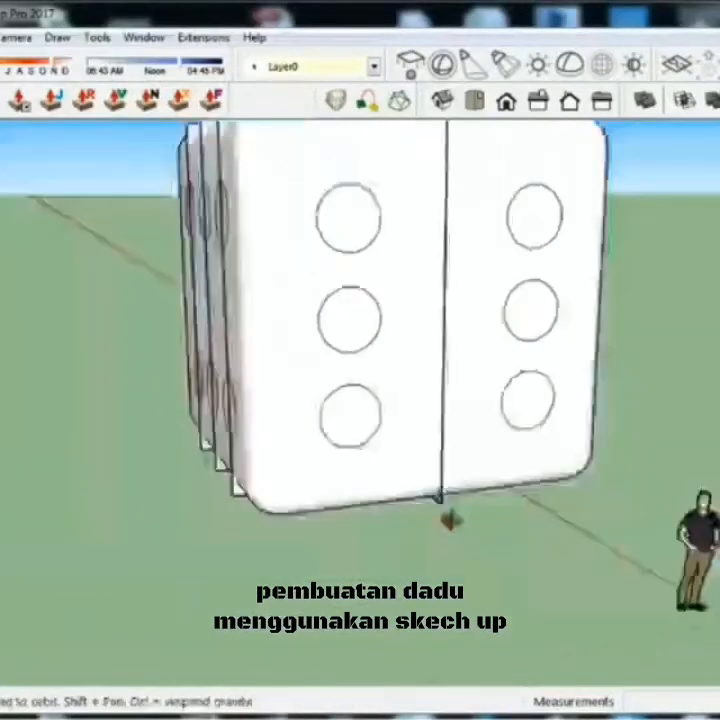
middle_drag(451, 520, 571, 556)
scroll(381, 516, down, 3)
scroll(346, 457, down, 1)
middle_drag(346, 457, 508, 481)
scroll(354, 398, up, 2)
scroll(354, 398, down, 3)
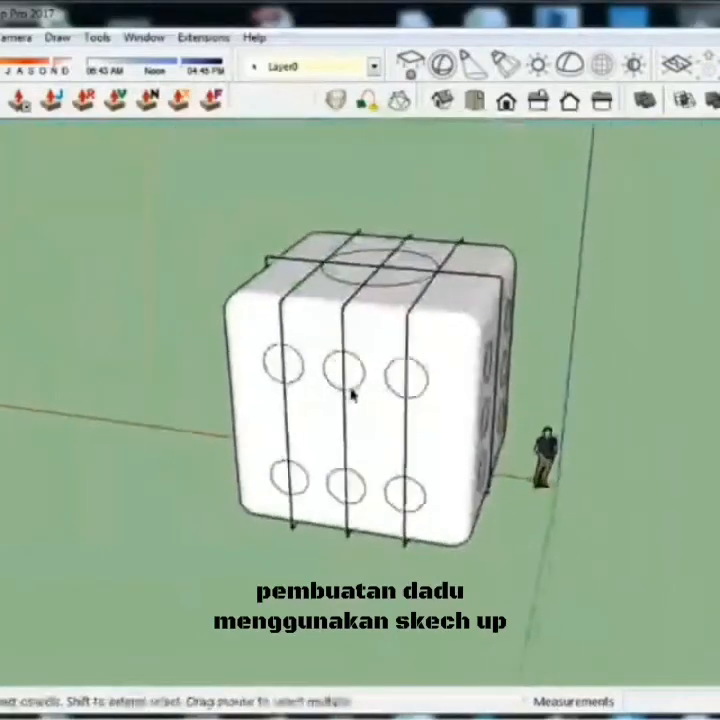
scroll(325, 374, up, 2)
drag(326, 343, 376, 446)
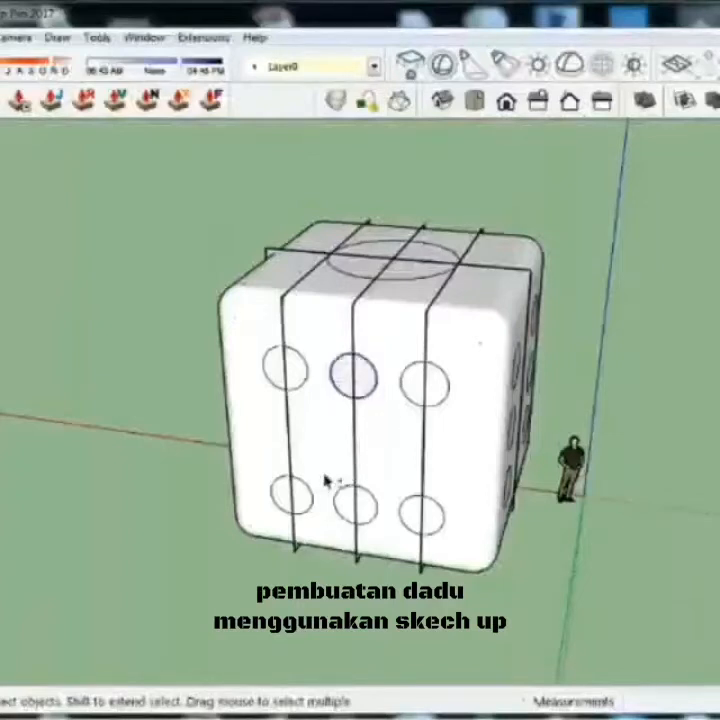
drag(325, 481, 380, 546)
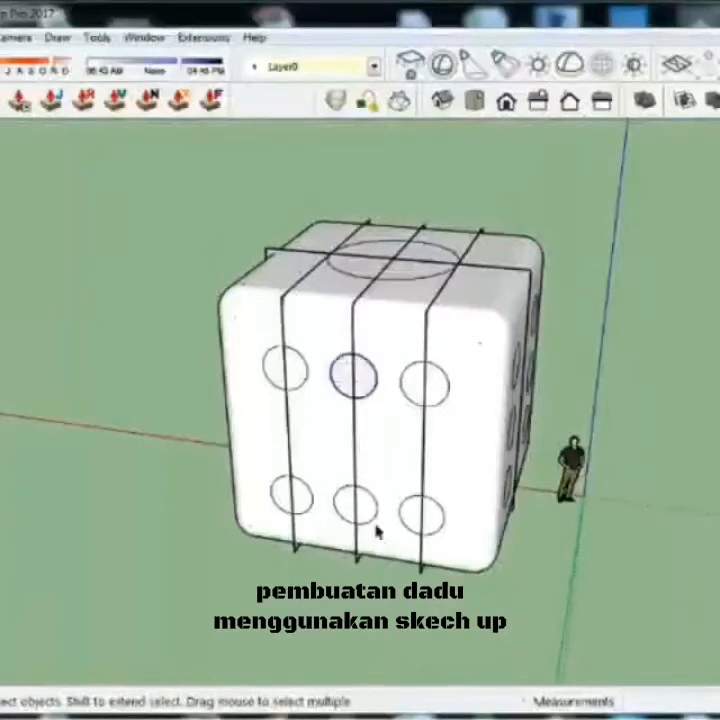
click(349, 505)
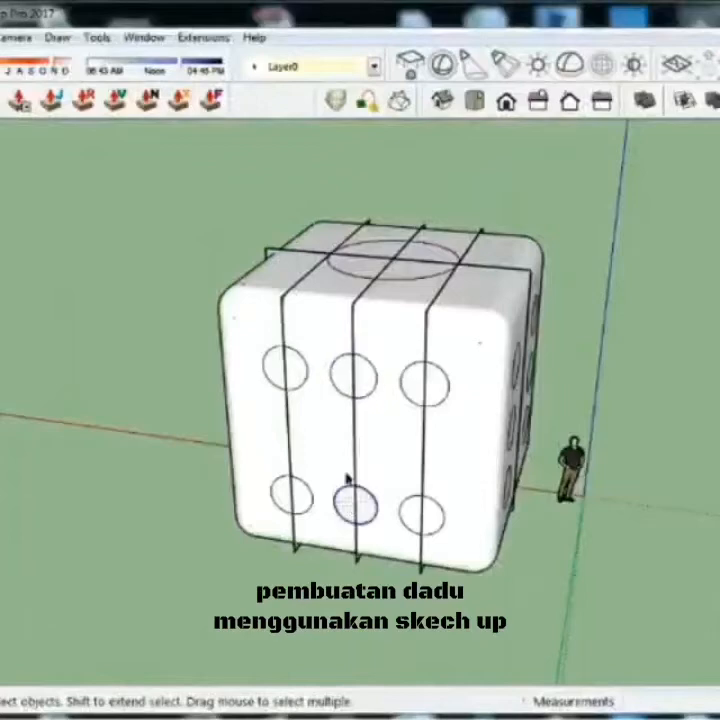
shift+click(343, 379)
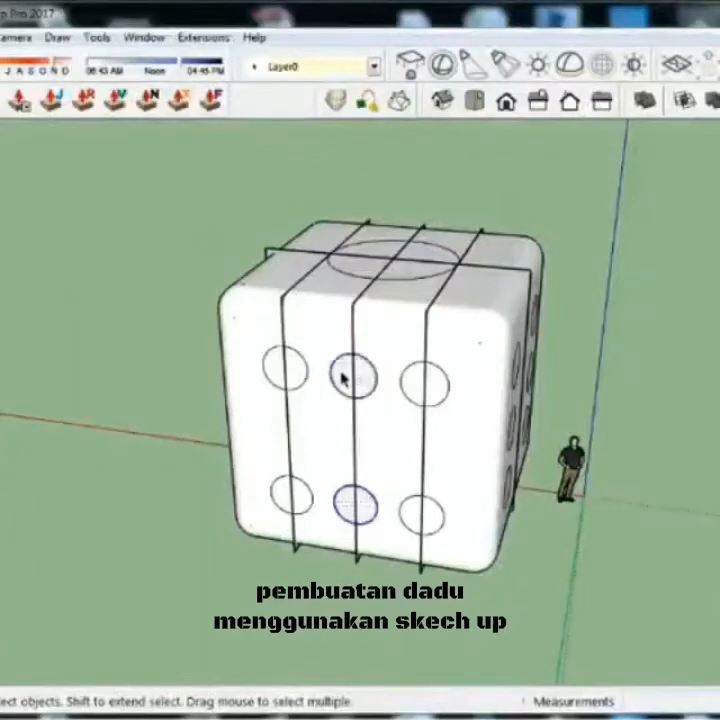
key(Delete)
- On the face opposite the four-pip face, copy the lower middle circle to the centre and remove both middle and two diagonally opposite corner circles
middle_drag(581, 427, 10, 440)
middle_drag(615, 455, 290, 416)
scroll(392, 420, up, 2)
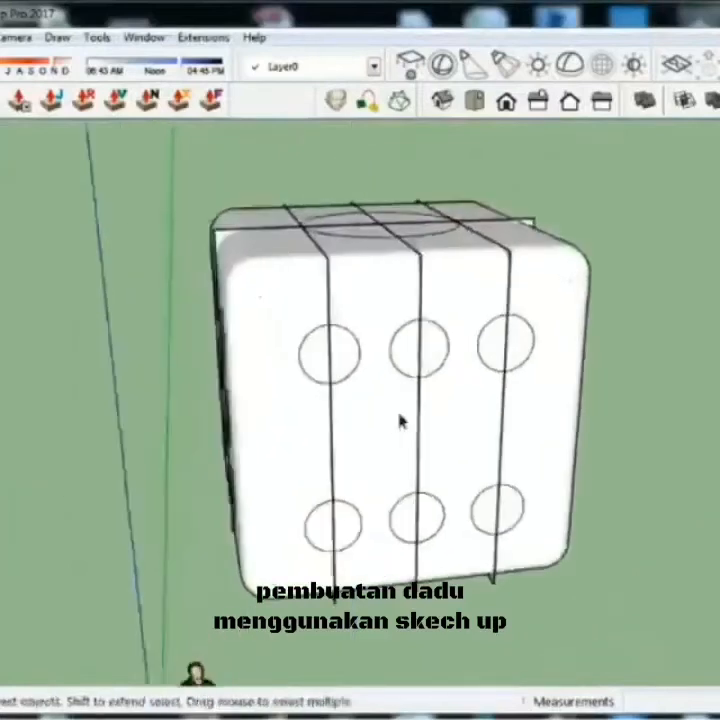
scroll(401, 421, down, 4)
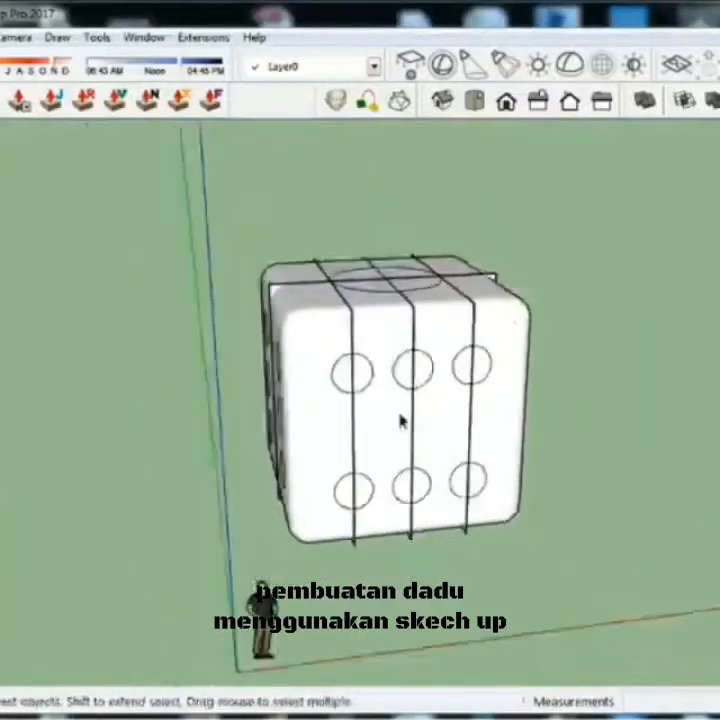
key(m)
key(ctrl)
click(413, 482)
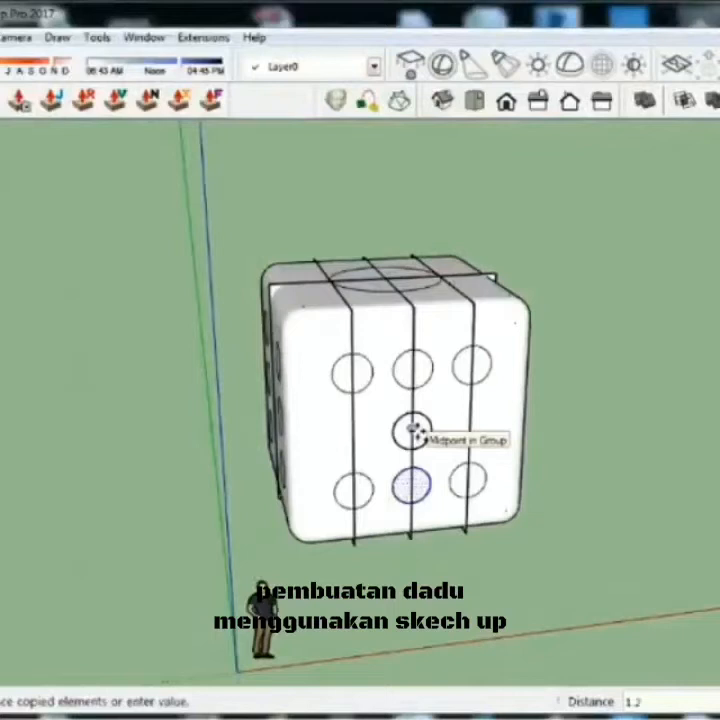
click(413, 432)
key(space)
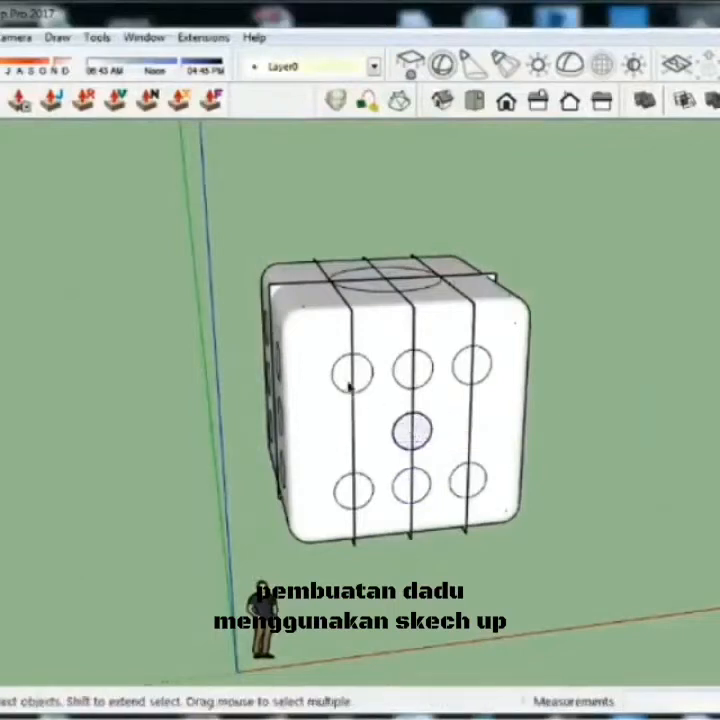
click(339, 376)
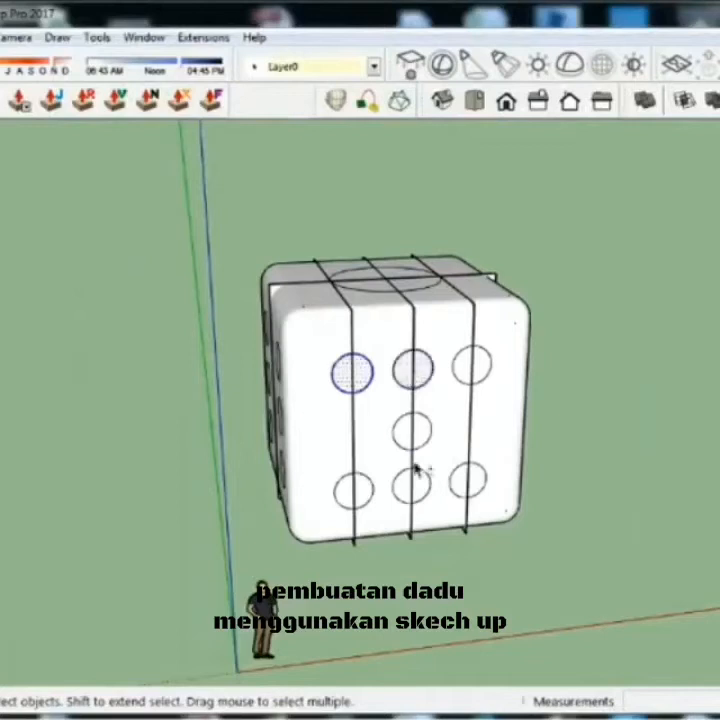
shift+click(461, 487)
- On the adjacent face split by the single guide plane, copy one middle-row circle to the centre of the face
middle_drag(461, 497, 428, 443)
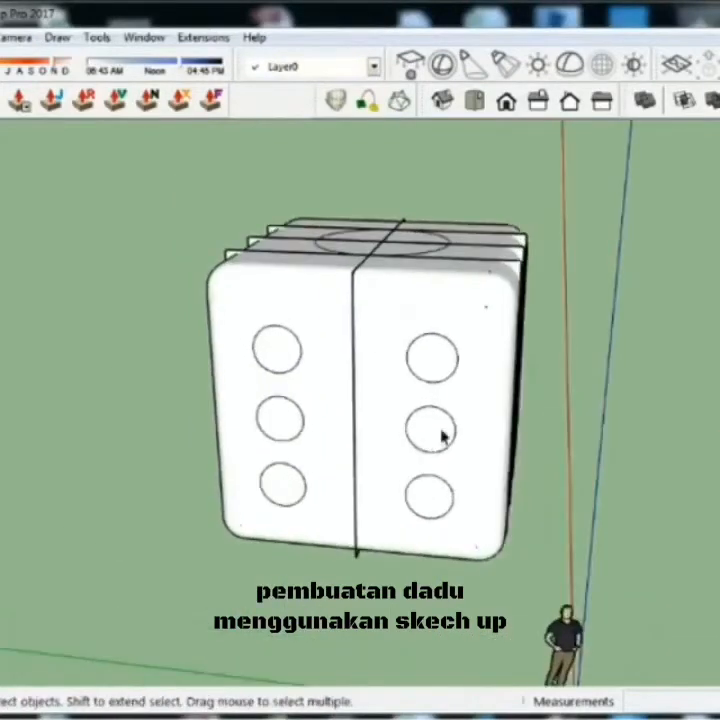
click(441, 436)
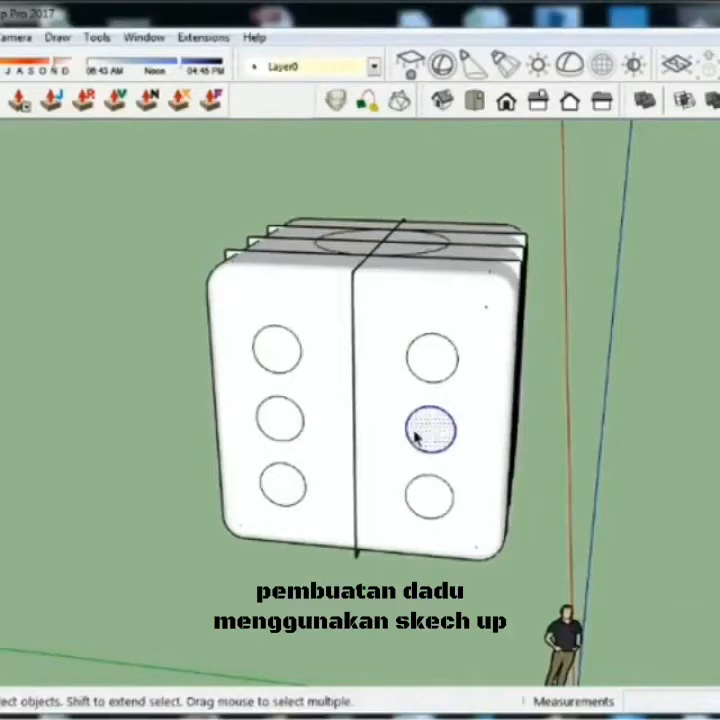
key(m)
click(402, 410)
key(ctrl)
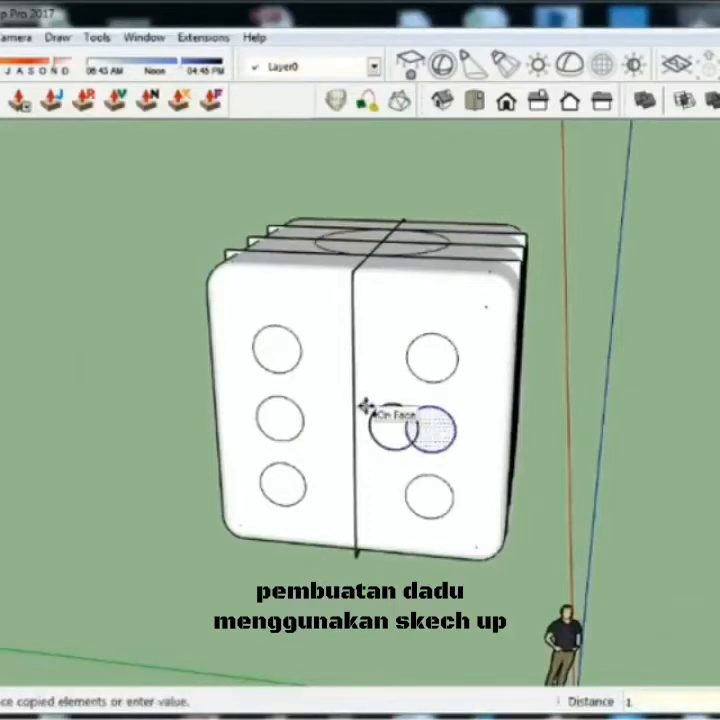
click(357, 423)
key(space)
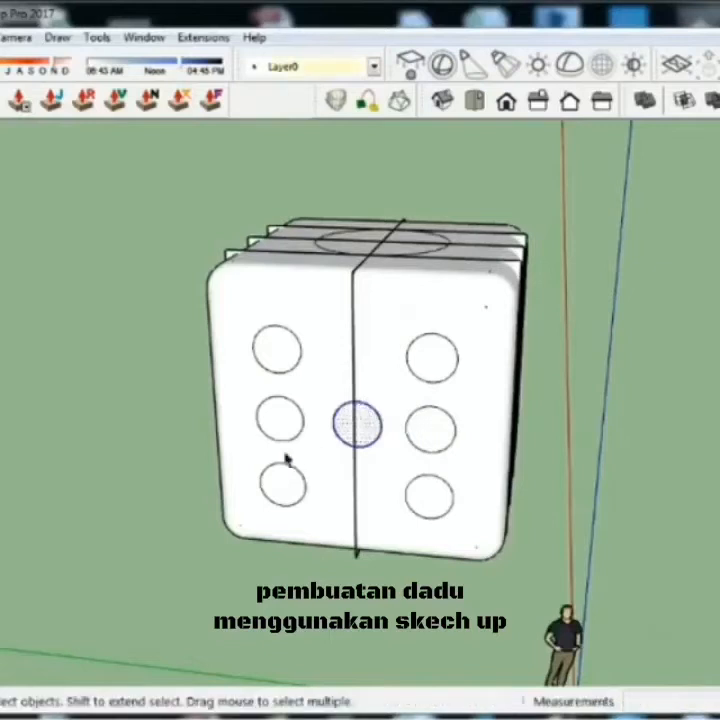
- Delete the two outer middle-row circles beside the centre circle to form the five-pip layout
click(278, 428)
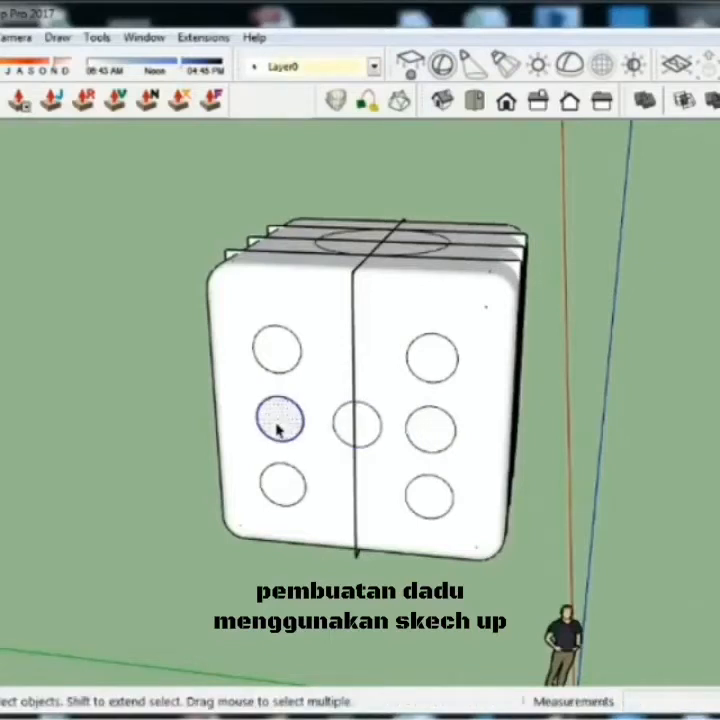
shift+click(420, 432)
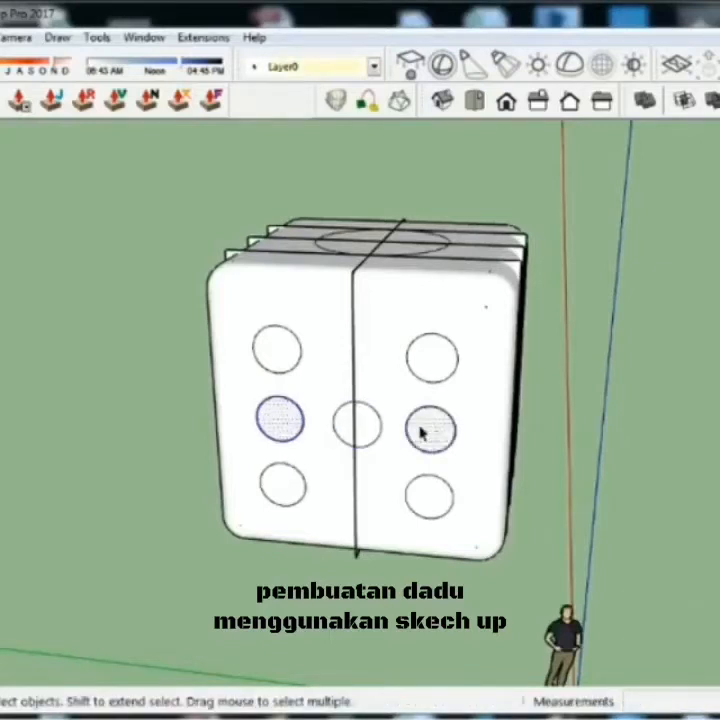
key(Delete)
- On the remaining six-circle side face, delete both middle circles and two diagonally opposite corner circles to form the two-pip layout
middle_drag(614, 447, 407, 411)
scroll(407, 445, up, 2)
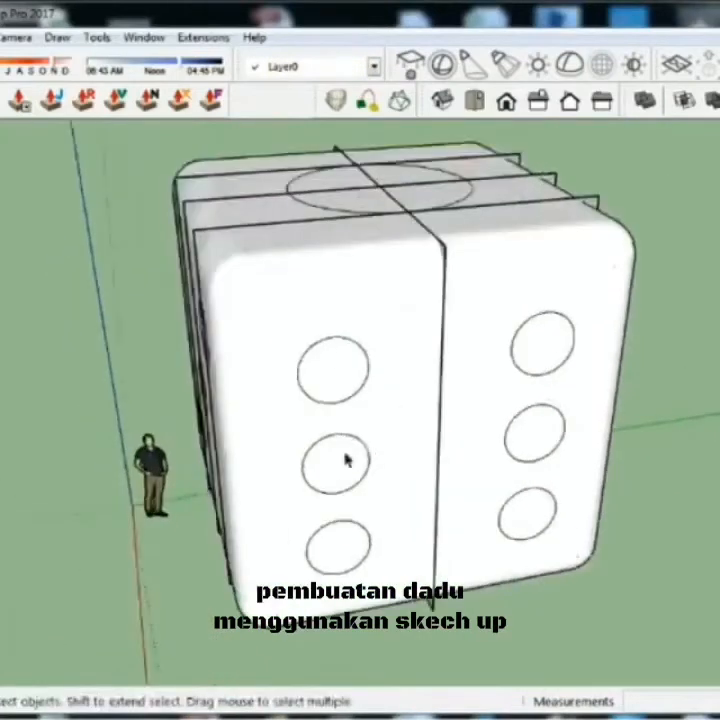
double_click(344, 461)
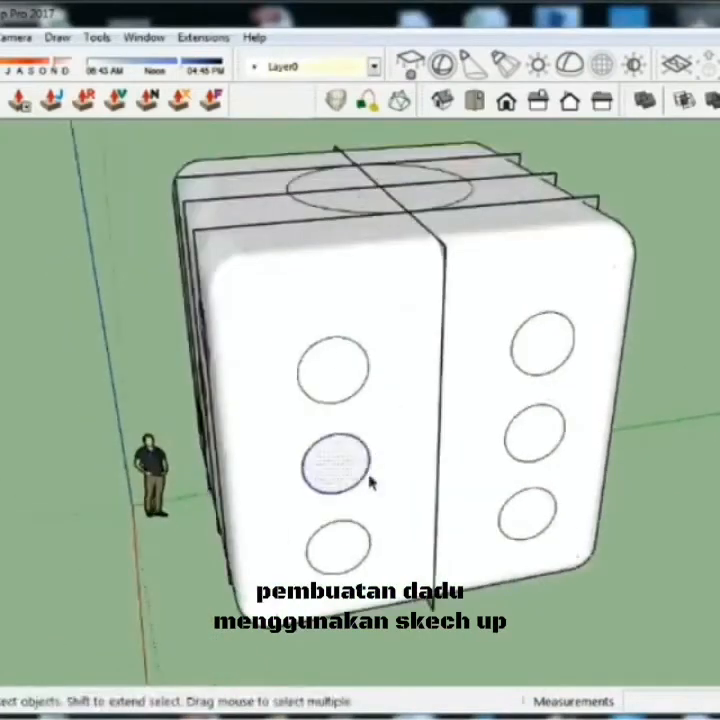
shift+double_click(548, 432)
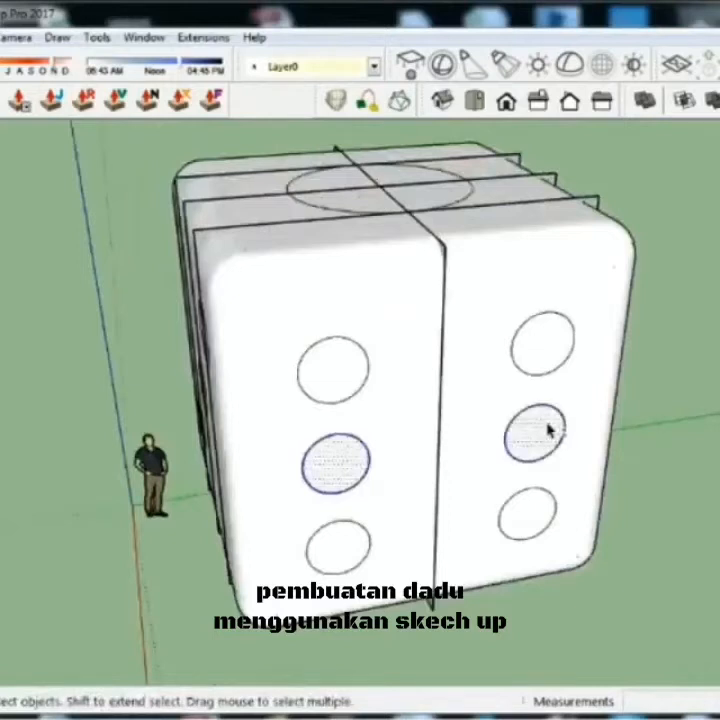
shift+double_click(546, 356)
shift+double_click(347, 556)
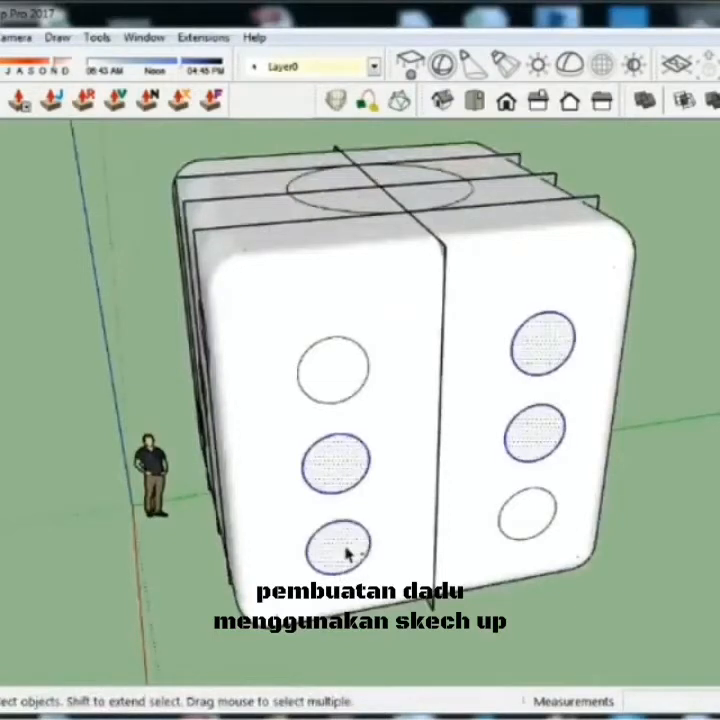
scroll(347, 556, down, 2)
key(Delete)
scroll(354, 550, down, 2)
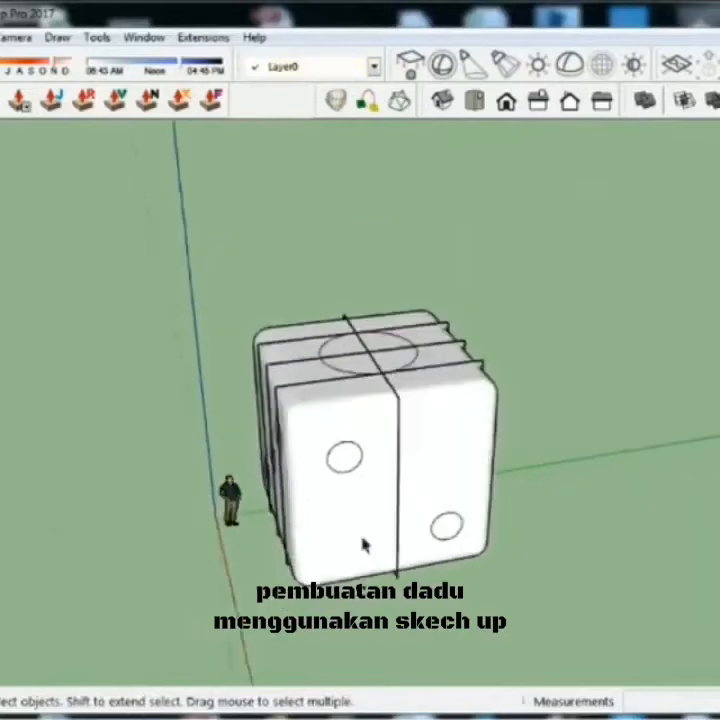
- Delete the grouped guide planes that cut through the rounded cube
middle_drag(363, 541, 414, 498)
scroll(380, 398, up, 2)
scroll(353, 326, up, 3)
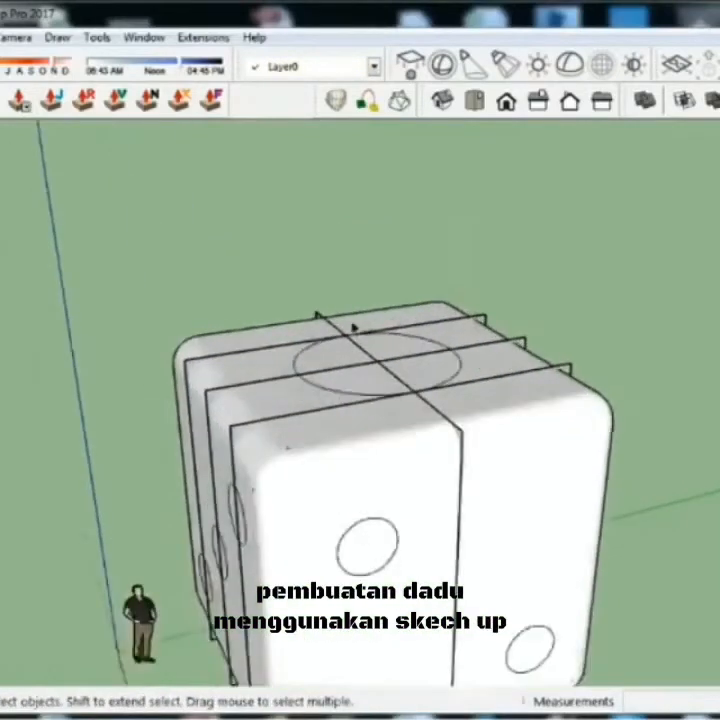
click(313, 316)
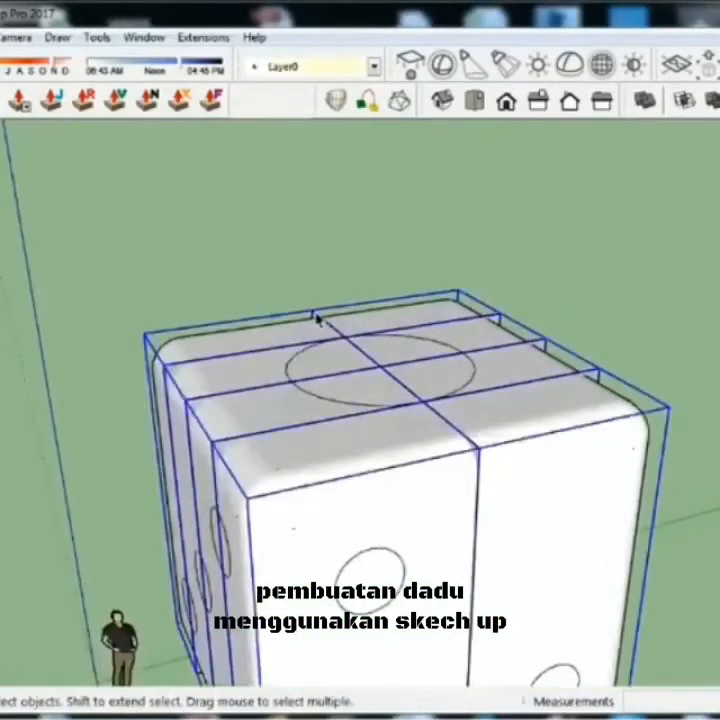
key(Delete)
scroll(337, 343, down, 3)
middle_drag(359, 403, 409, 495)
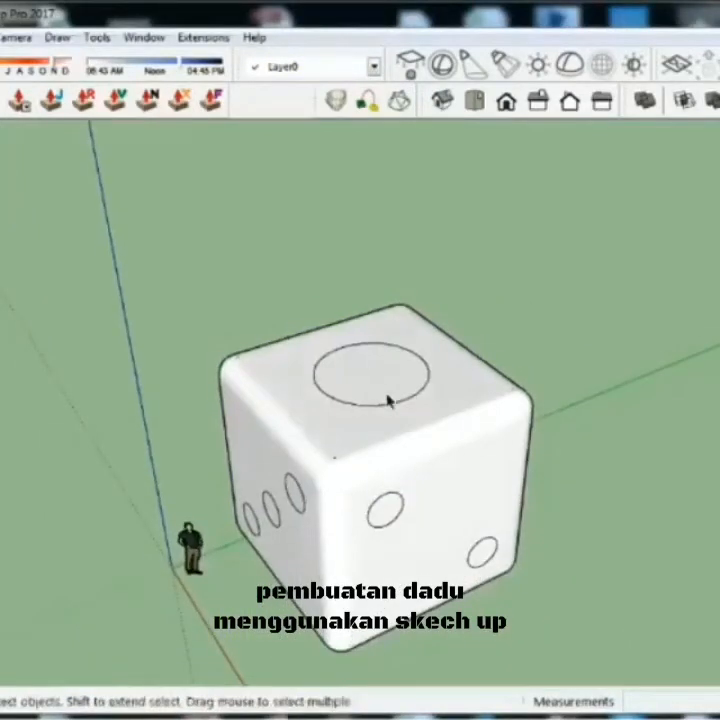
- Push the large circle on the top face slightly inward and recess both circles of the two-pip face to the same depth
key(p)
click(380, 392)
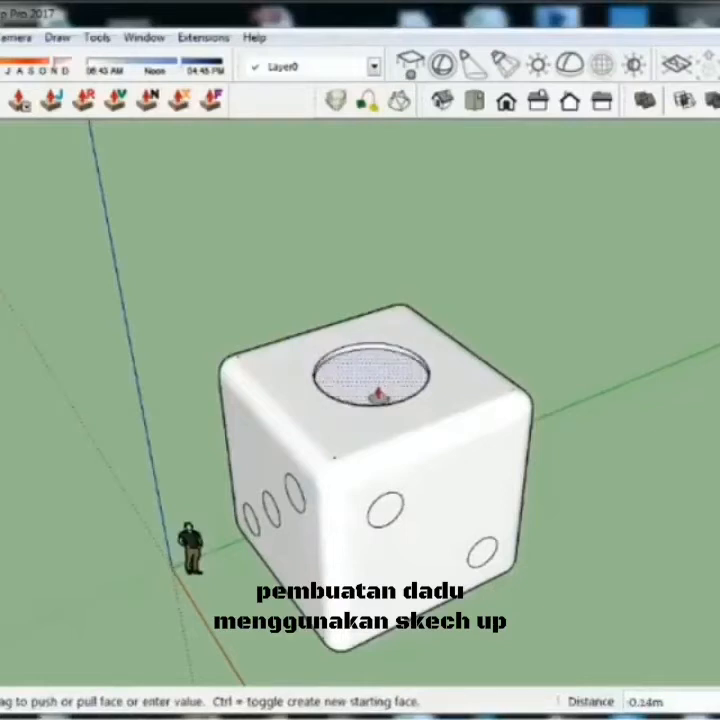
click(380, 392)
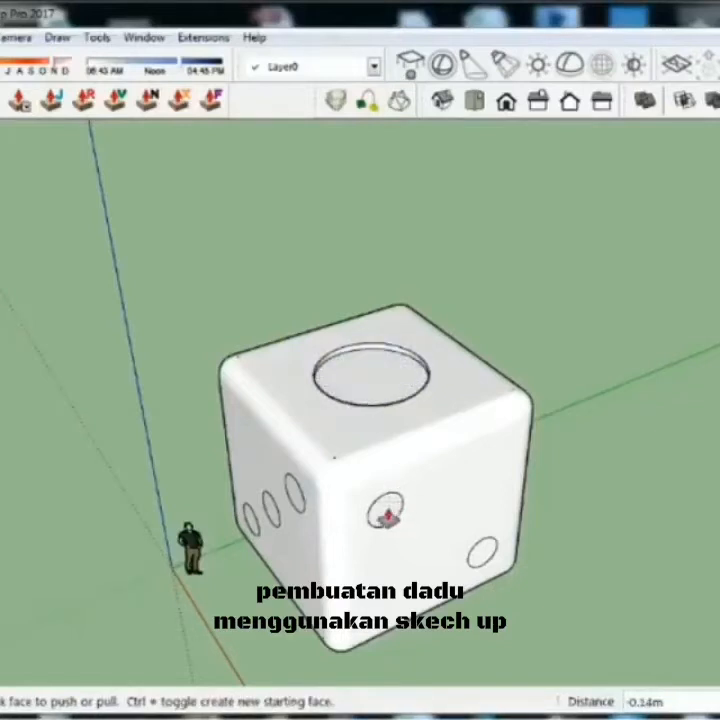
double_click(386, 515)
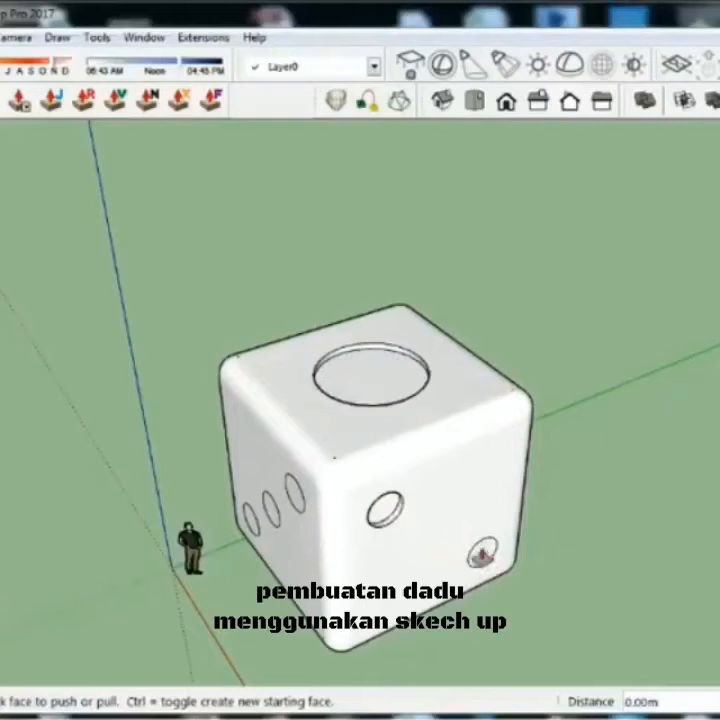
double_click(481, 556)
- Recess the three diagonal circles of the three-pip face with Push/Pull, repeating the same depth
middle_drag(271, 551, 482, 482)
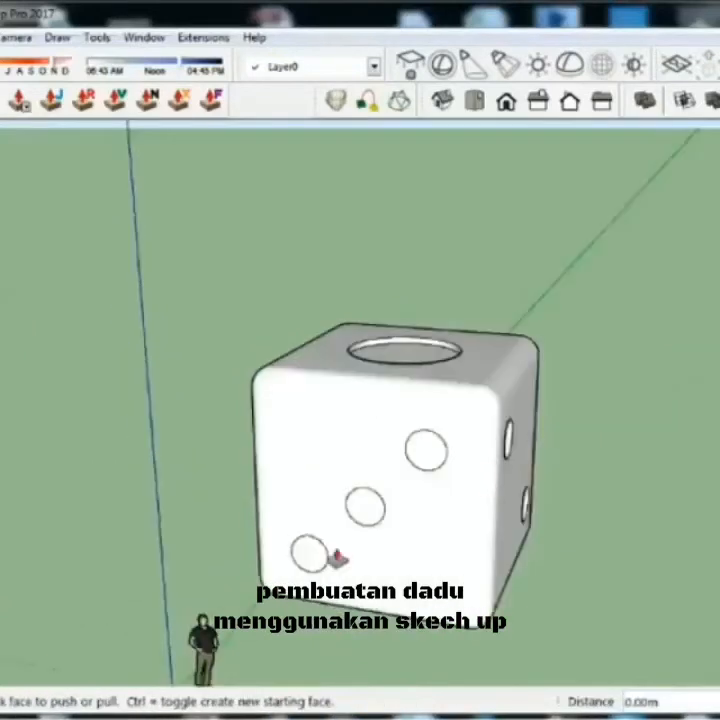
scroll(315, 562, up, 2)
double_click(293, 565)
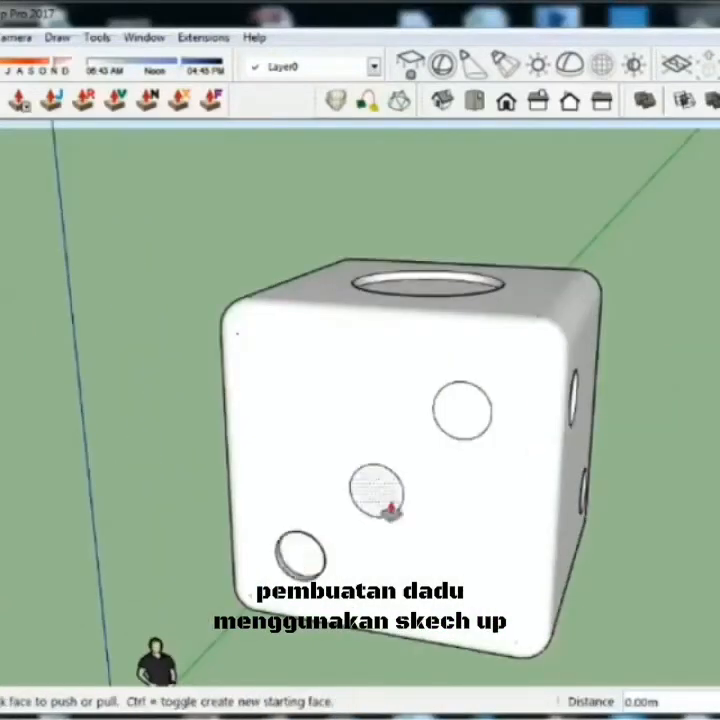
double_click(384, 500)
double_click(463, 420)
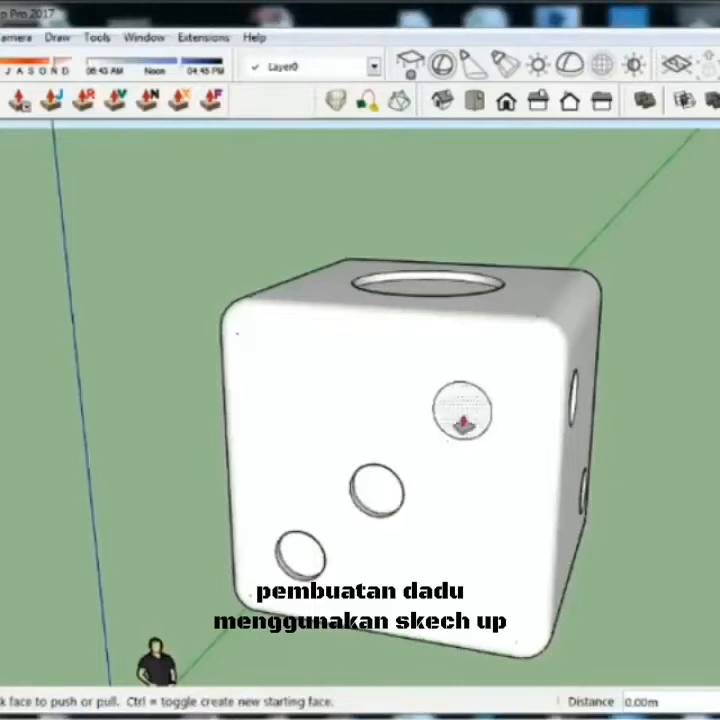
- Recess all circles of the five-pip face with Push/Pull, repeating the same depth
scroll(290, 468, down, 3)
middle_drag(290, 468, 718, 490)
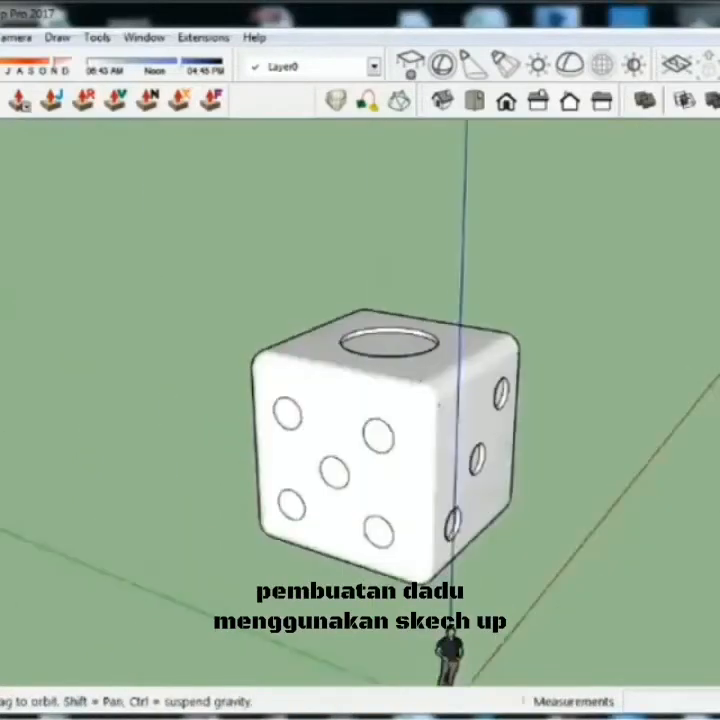
scroll(382, 539, up, 2)
double_click(376, 533)
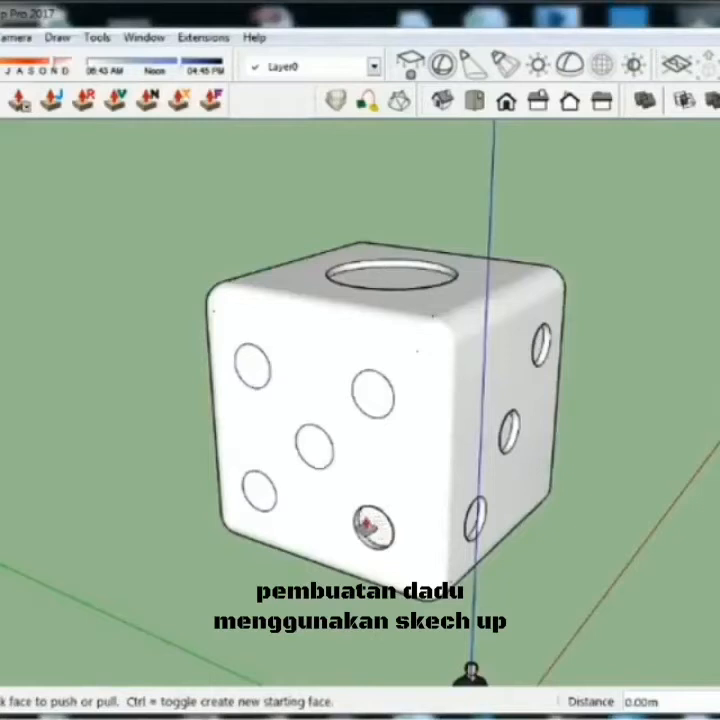
double_click(311, 457)
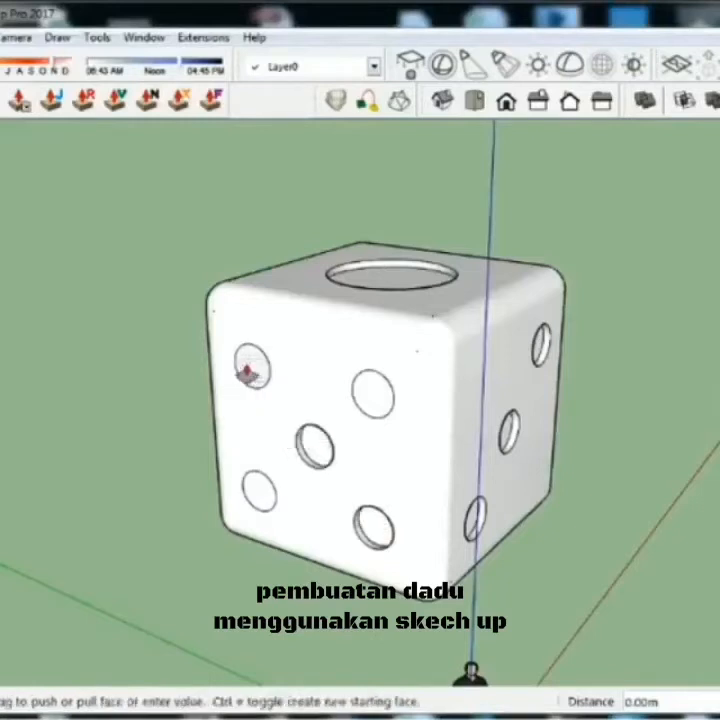
double_click(248, 372)
double_click(372, 398)
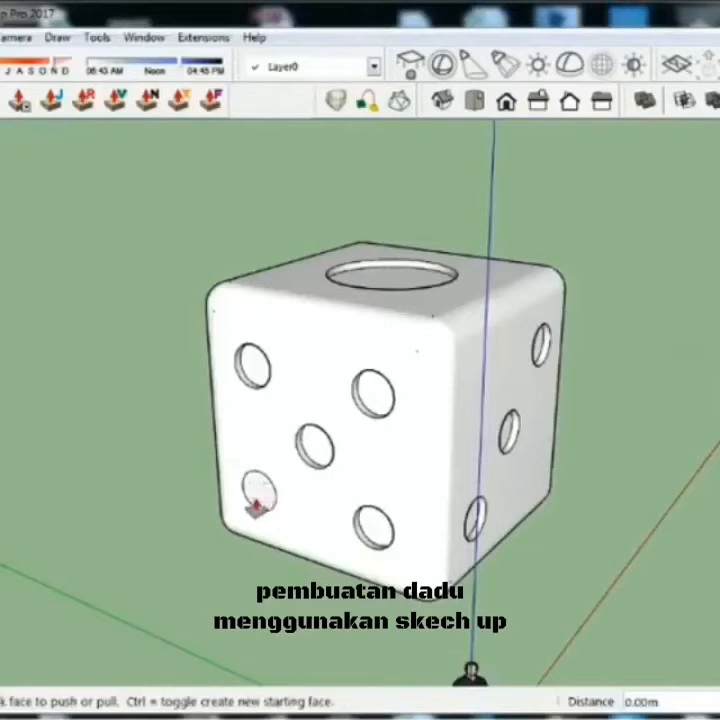
- Recess the four corner circles of the four-pip face with Push/Pull, repeating the same depth
middle_drag(257, 498, 380, 485)
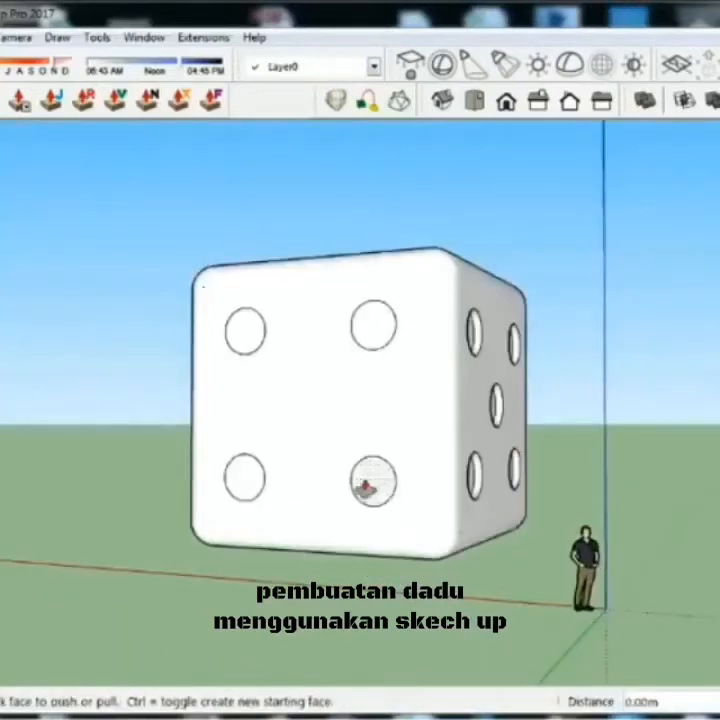
double_click(378, 487)
click(230, 484)
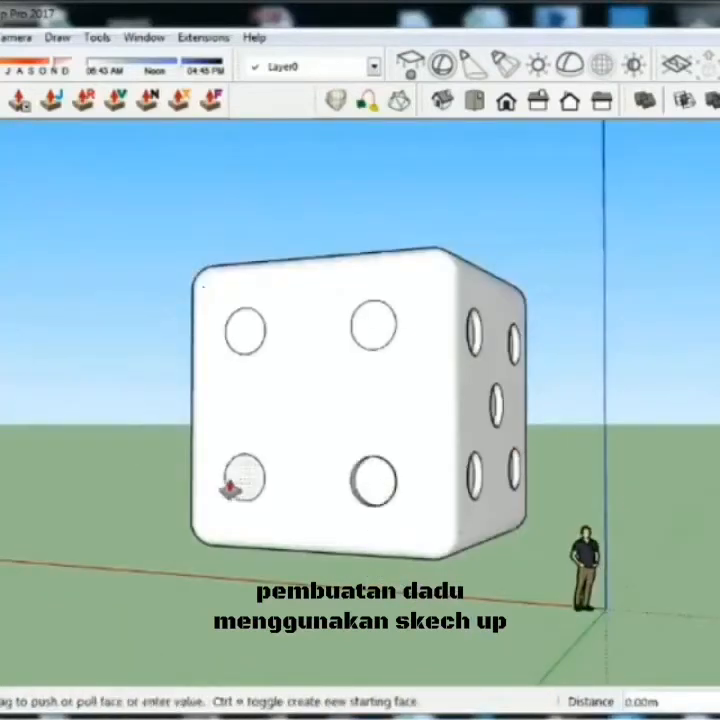
click(230, 485)
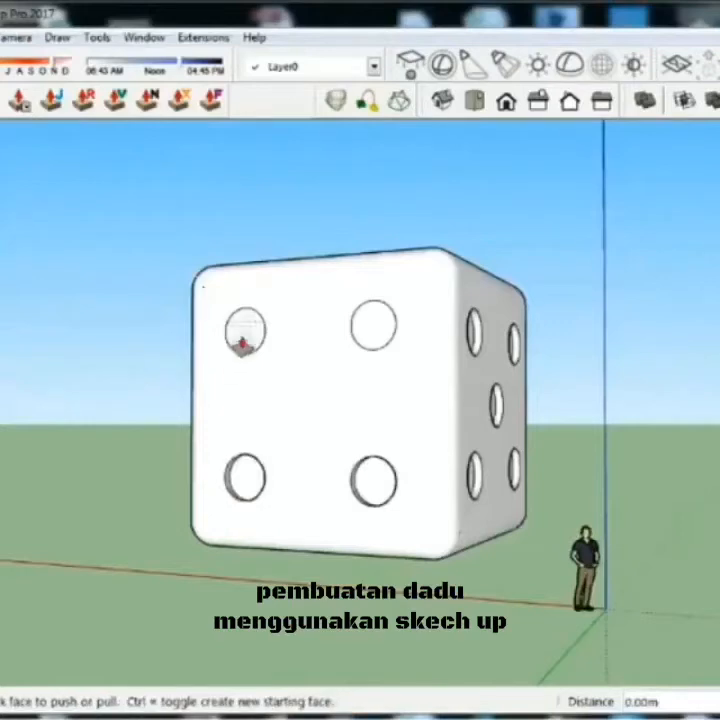
double_click(245, 338)
double_click(370, 329)
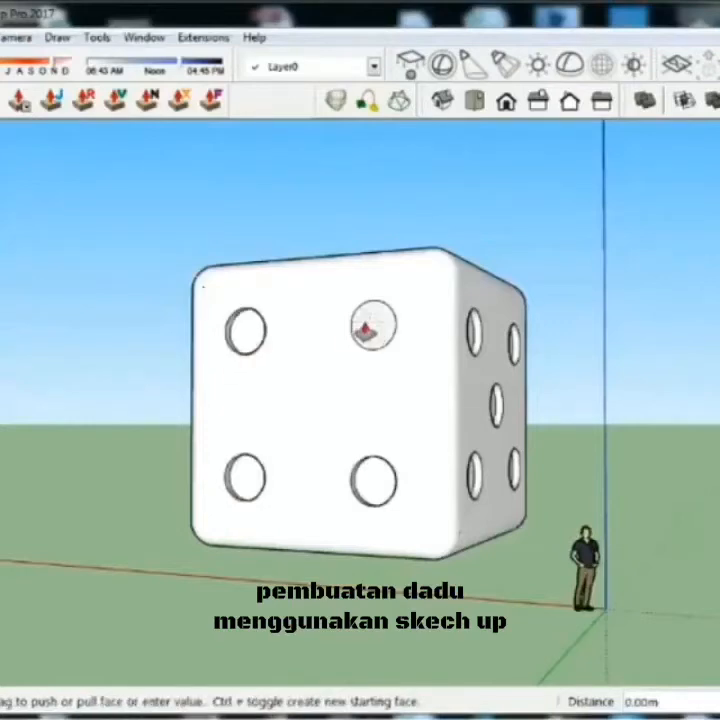
- Recess all six circles on the underside of the die with Push/Pull, repeating the same depth
middle_drag(363, 415, 538, 157)
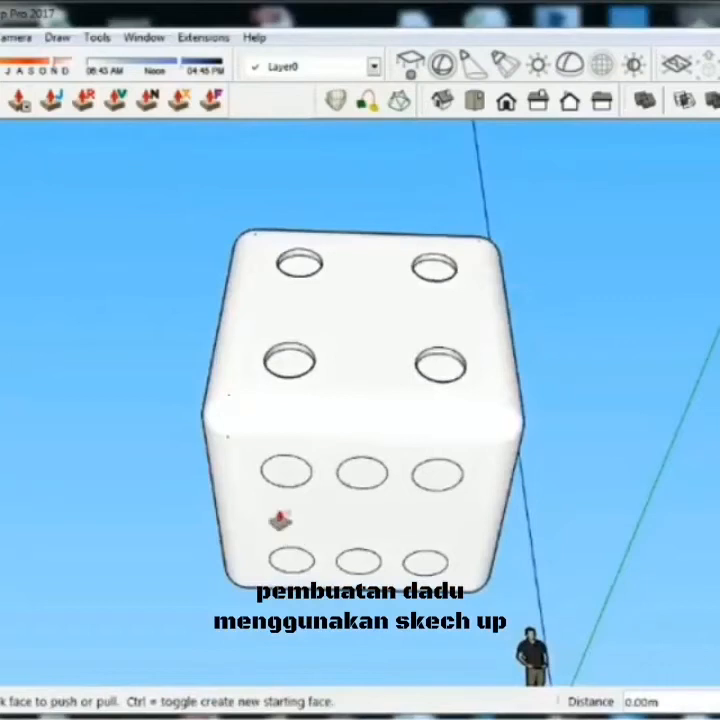
double_click(286, 482)
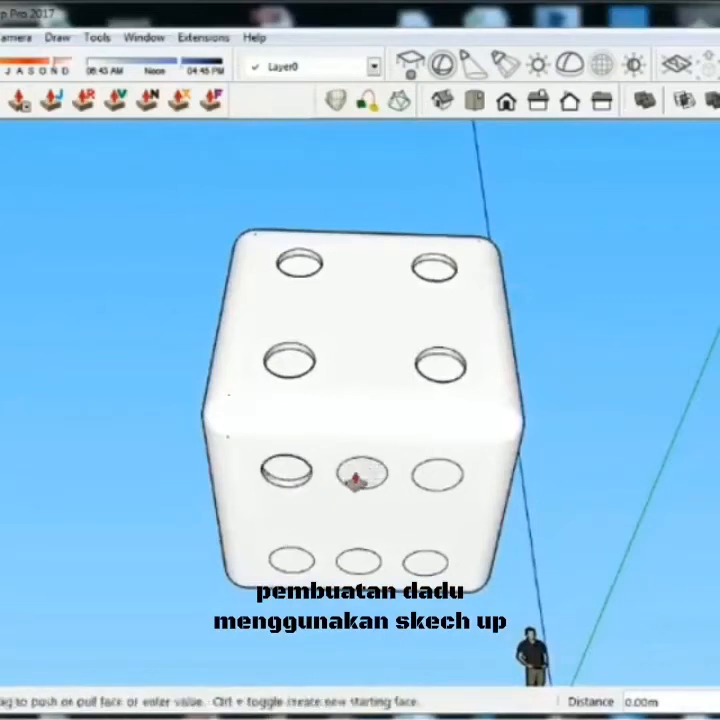
double_click(364, 478)
double_click(435, 474)
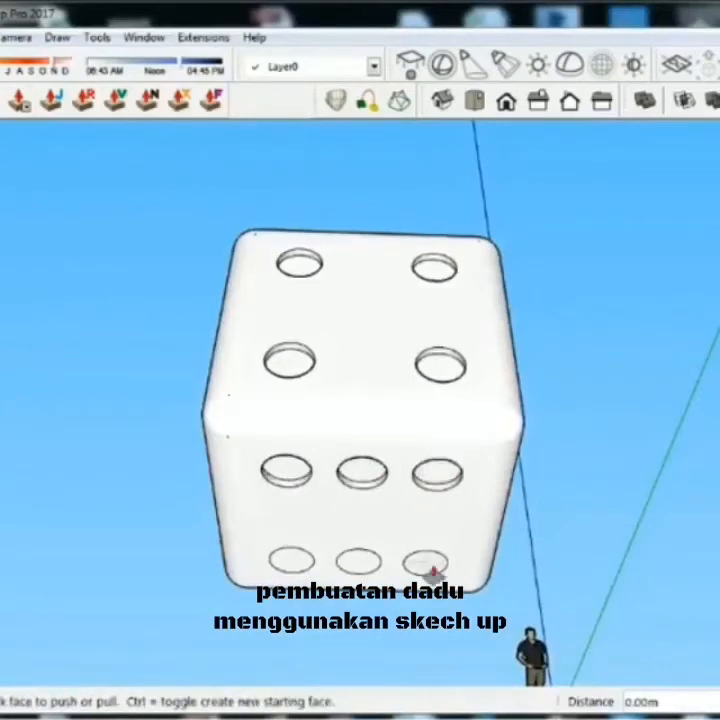
double_click(426, 565)
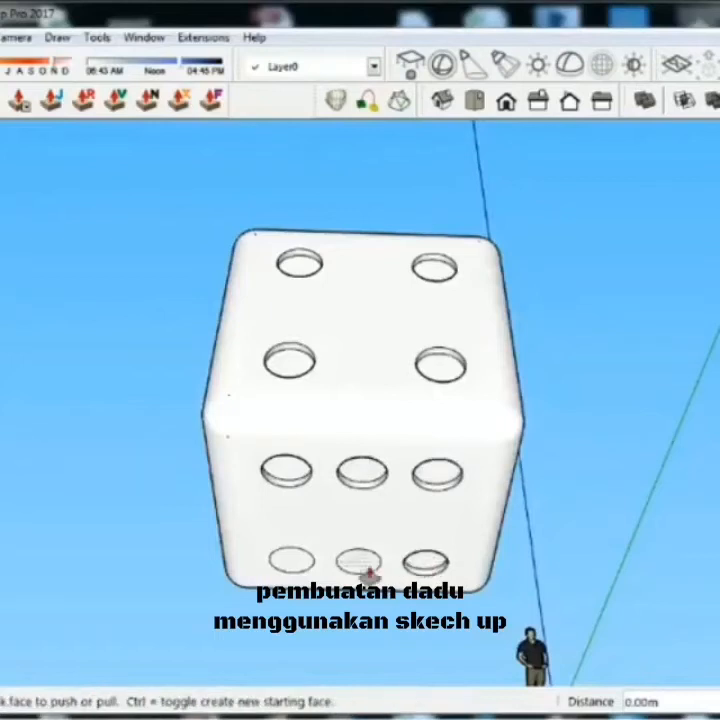
double_click(296, 563)
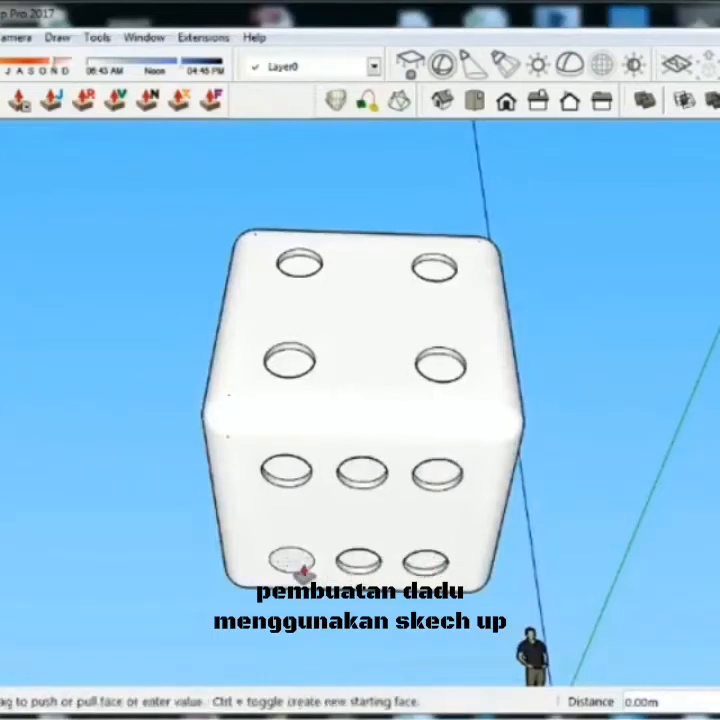
- Paint the floors of the six recessed pips on the underside with the near-black shade just before Color M09 in the Colors collection
key(b)
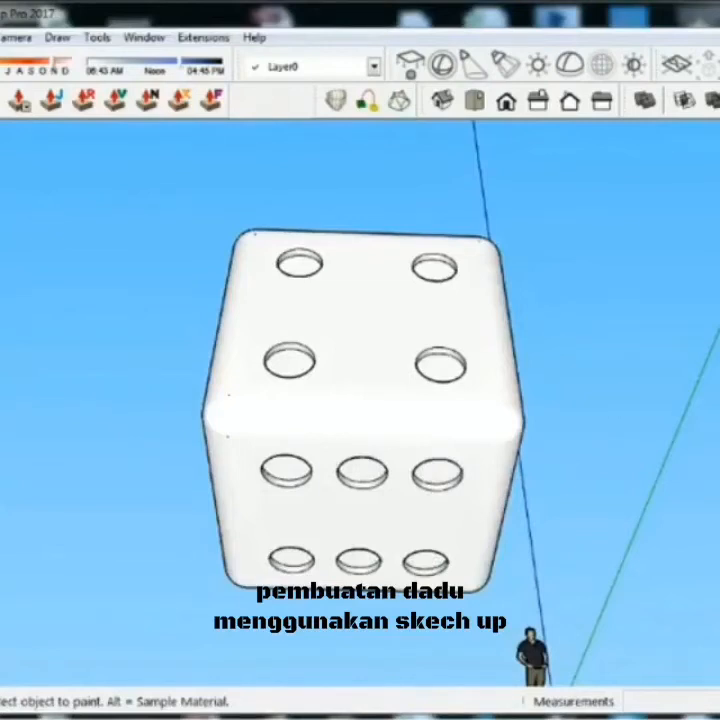
mouse_move(716, 165)
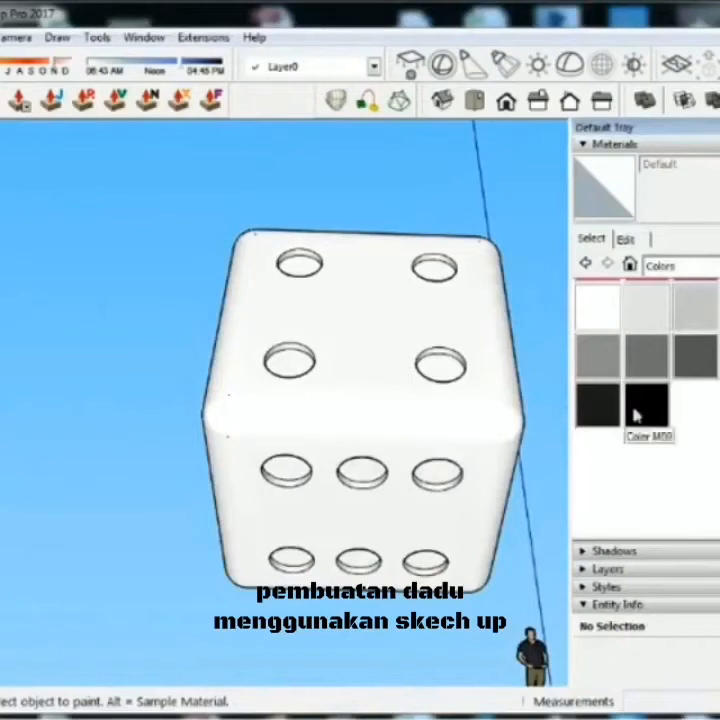
click(588, 407)
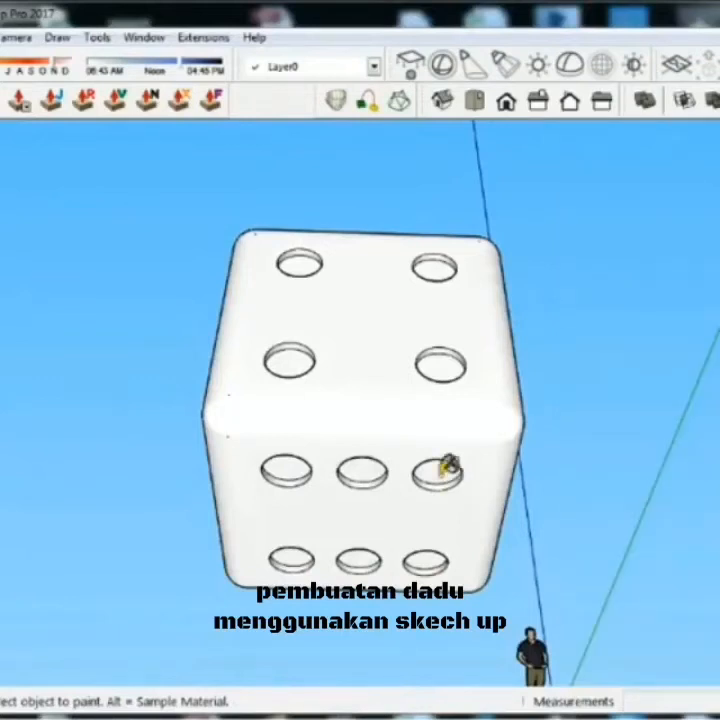
click(437, 474)
click(360, 466)
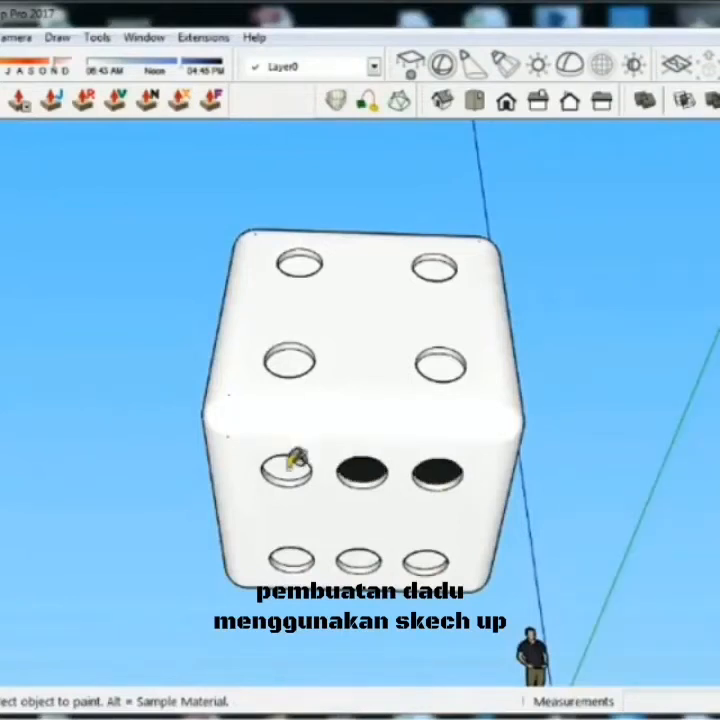
click(289, 463)
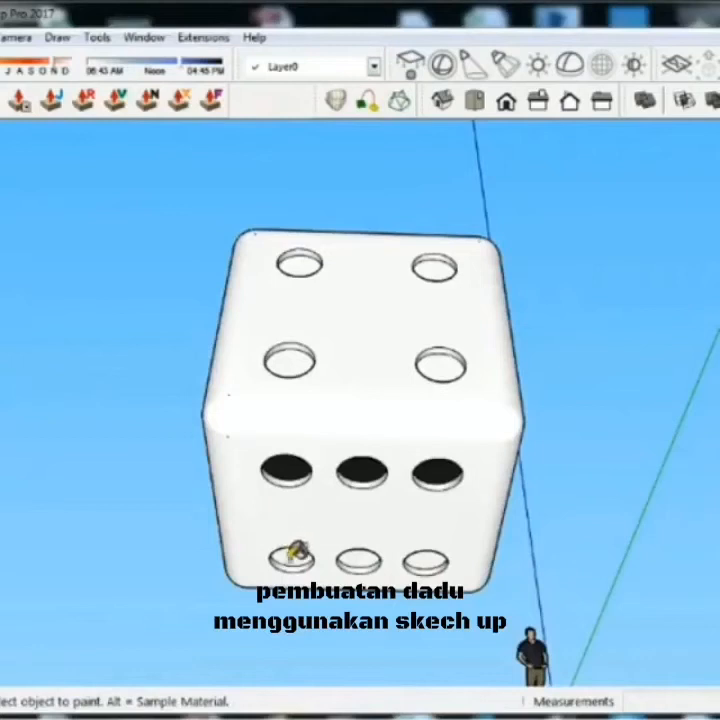
click(295, 556)
click(365, 556)
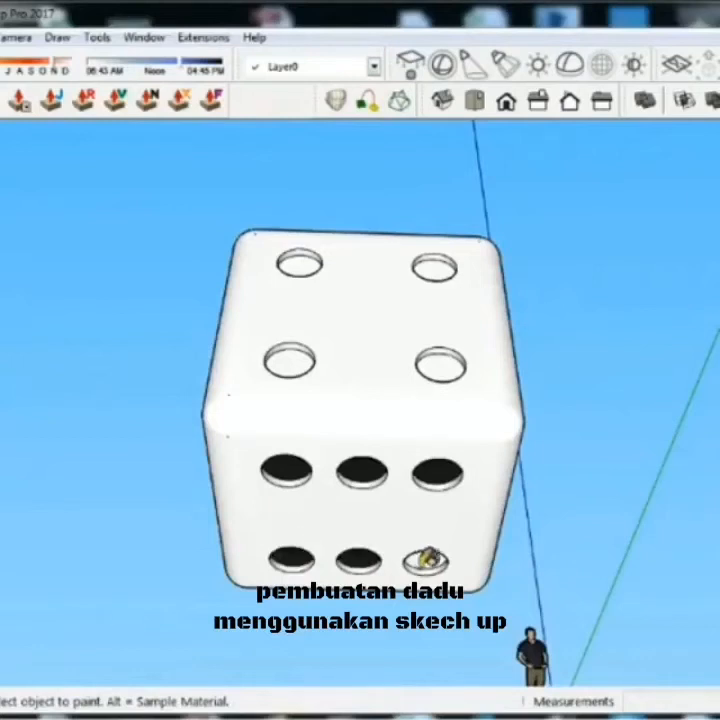
click(425, 558)
- Paint the floors of the four recessed pips on the four-pip face with the same near-black colour
middle_drag(373, 410, 415, 517)
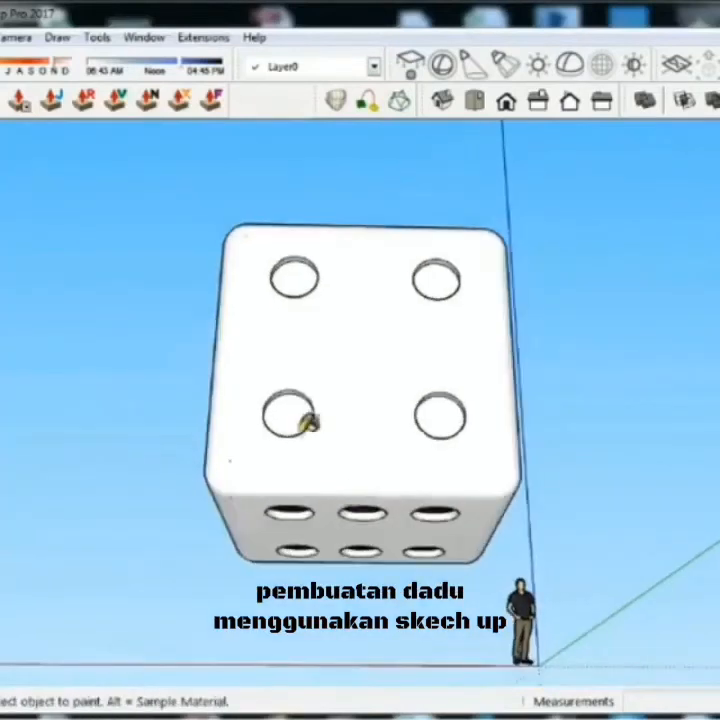
click(296, 410)
click(437, 415)
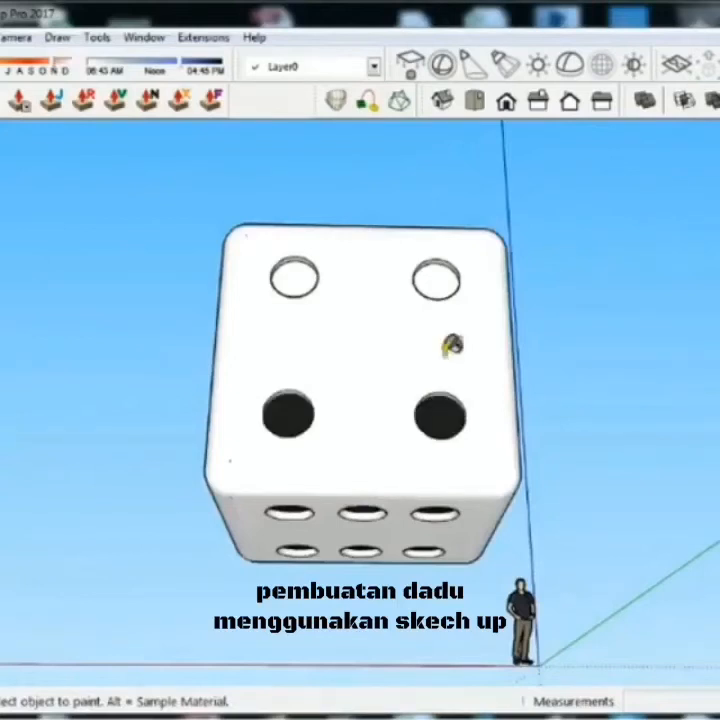
click(437, 280)
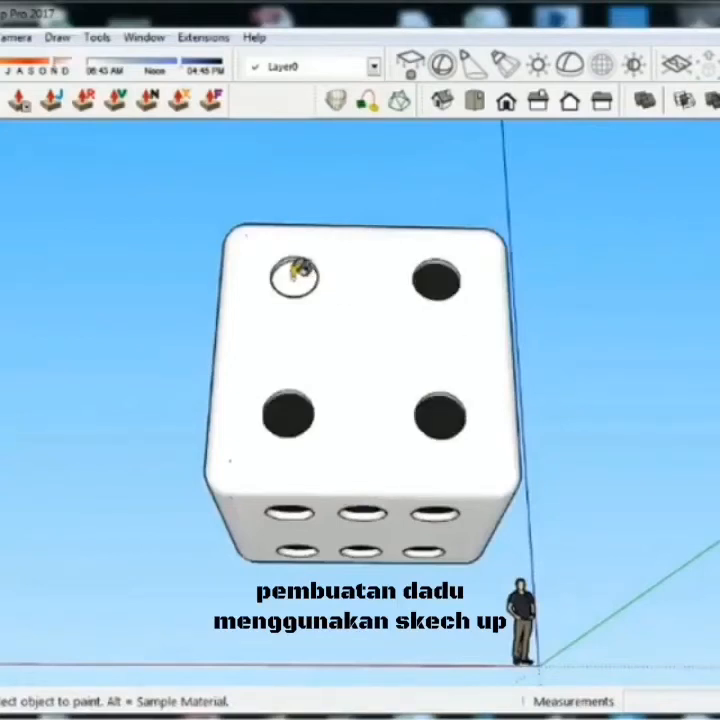
click(294, 278)
- Paint the floors of both recessed pips on the two-pip face with the same near-black colour
mouse_move(294, 278)
middle_down()
mouse_move(389, 434)
mouse_move(623, 493)
middle_up()
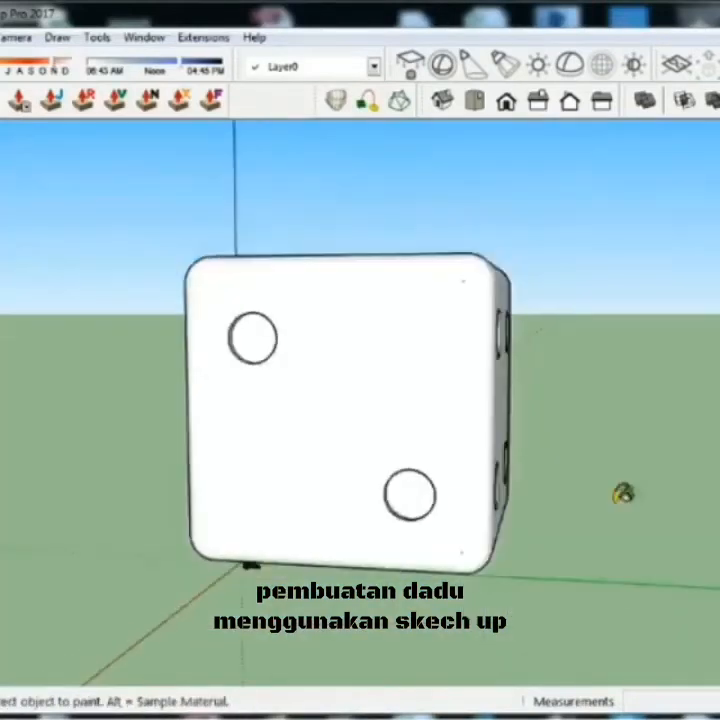
click(416, 494)
click(266, 340)
- Paint the floors of the three diagonal pips on the three-pip face with the same near-black colour
middle_drag(225, 373, 694, 442)
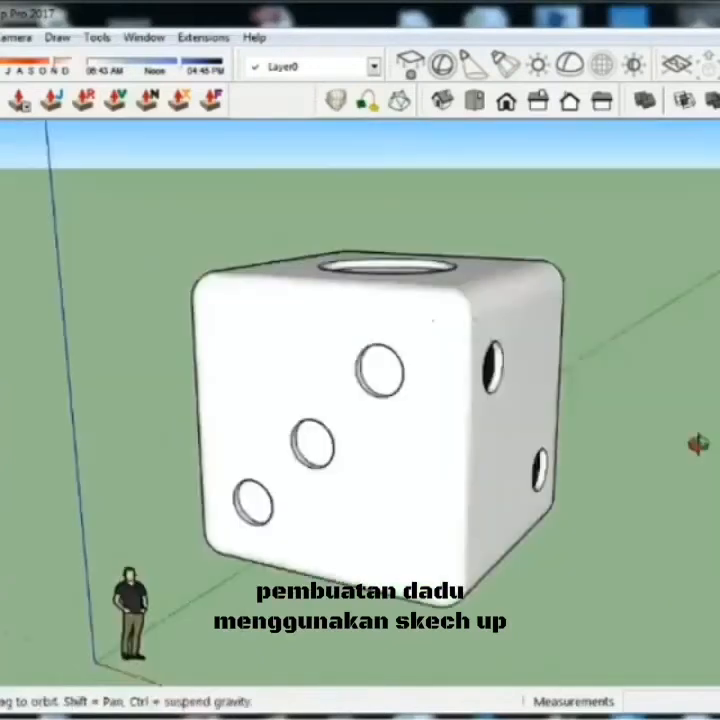
click(262, 503)
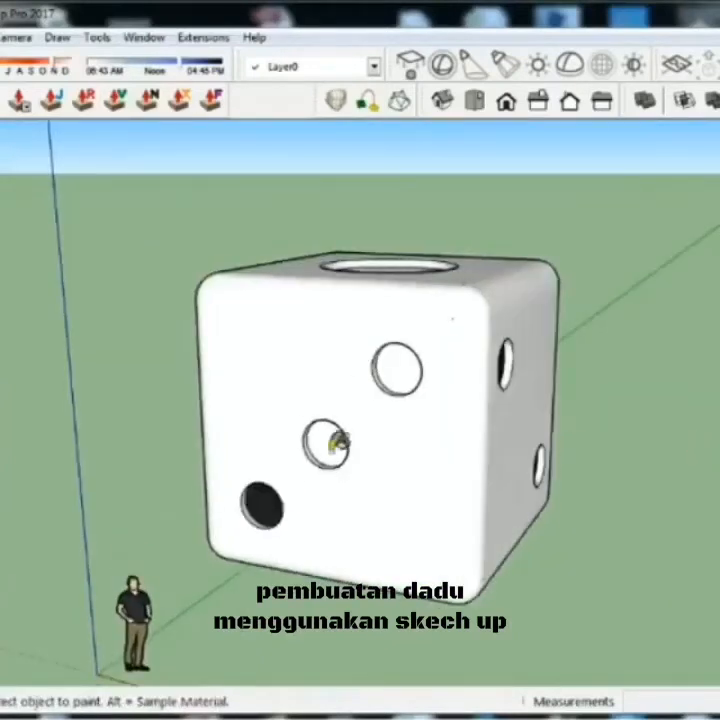
click(338, 430)
click(395, 352)
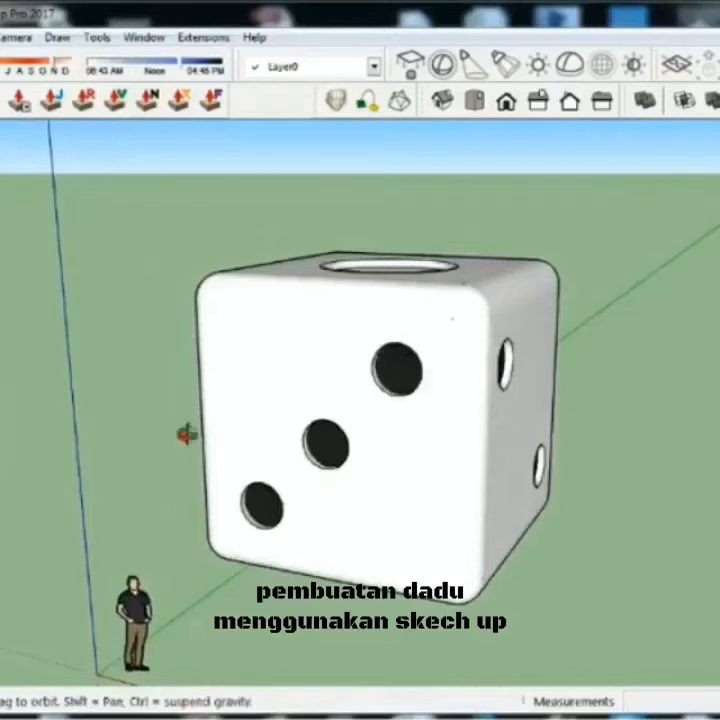
- Paint the floors of all five recessed pips on the five-pip face with the same near-black colour
middle_drag(185, 431, 694, 442)
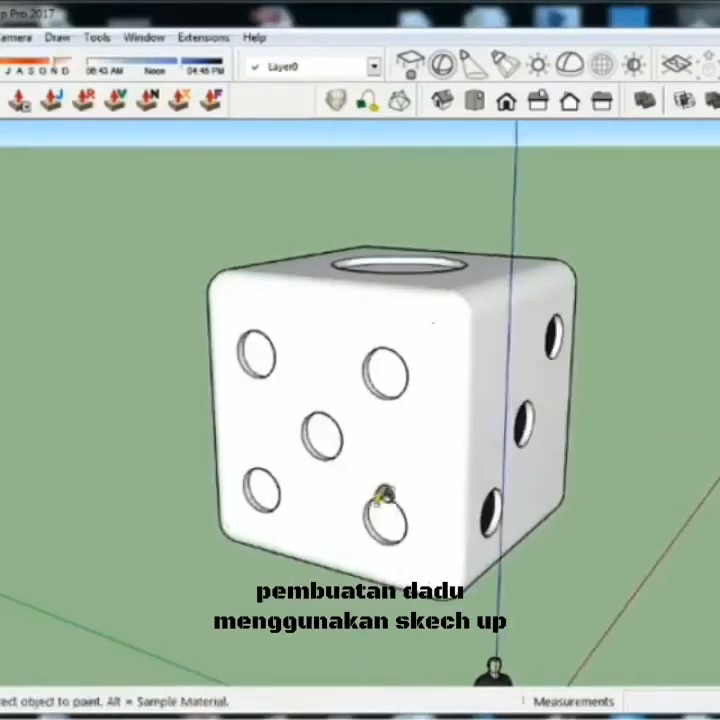
click(383, 506)
click(326, 434)
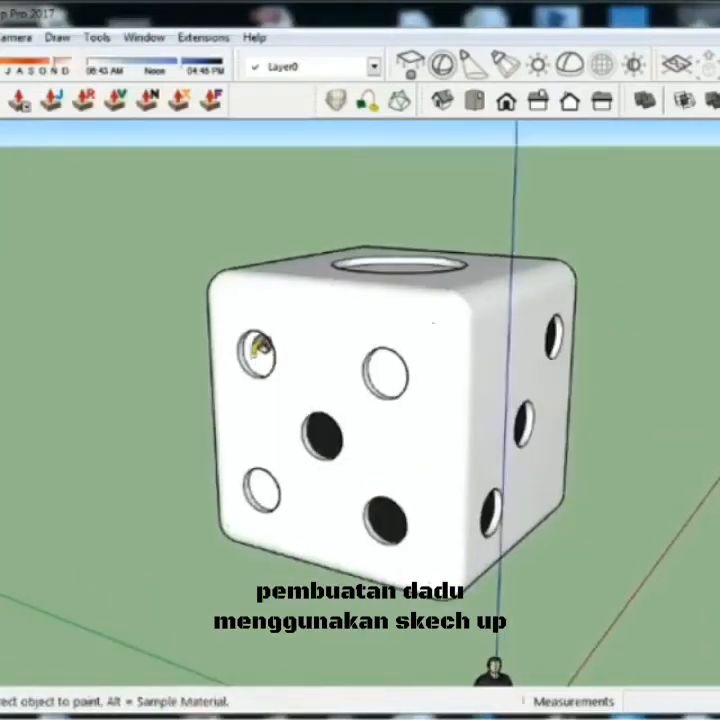
click(258, 347)
click(264, 488)
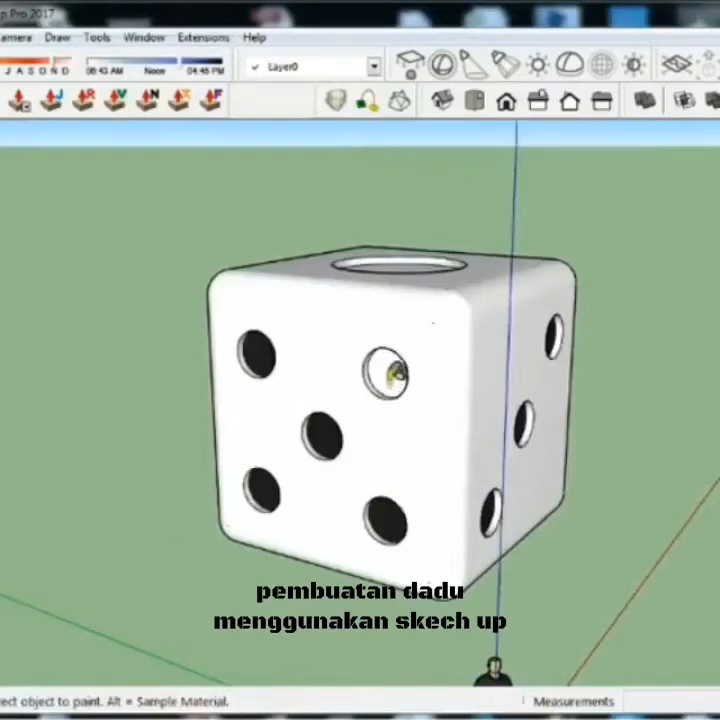
click(385, 372)
- Paint the floor of the large single pip on top of the die near-black and end painting
middle_drag(370, 342, 617, 372)
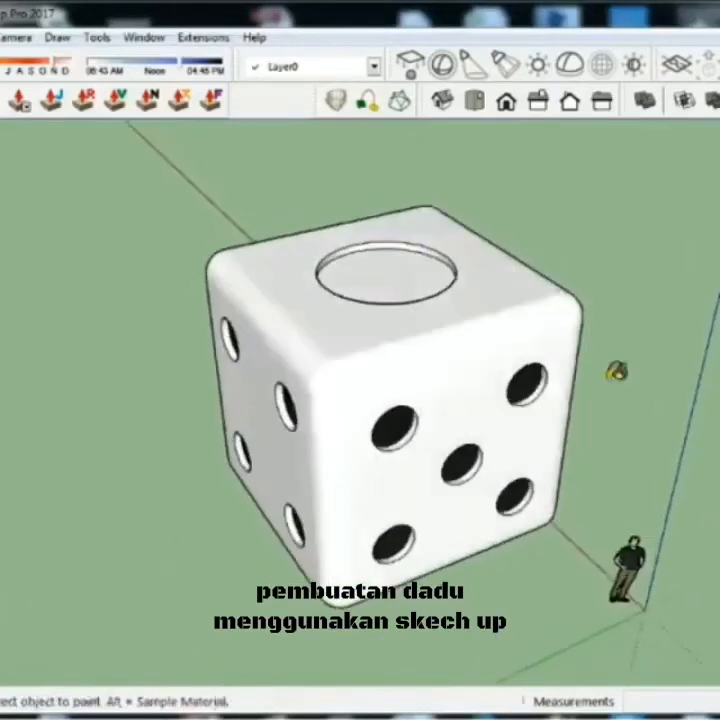
middle_drag(356, 375, 577, 365)
scroll(600, 379, down, 2)
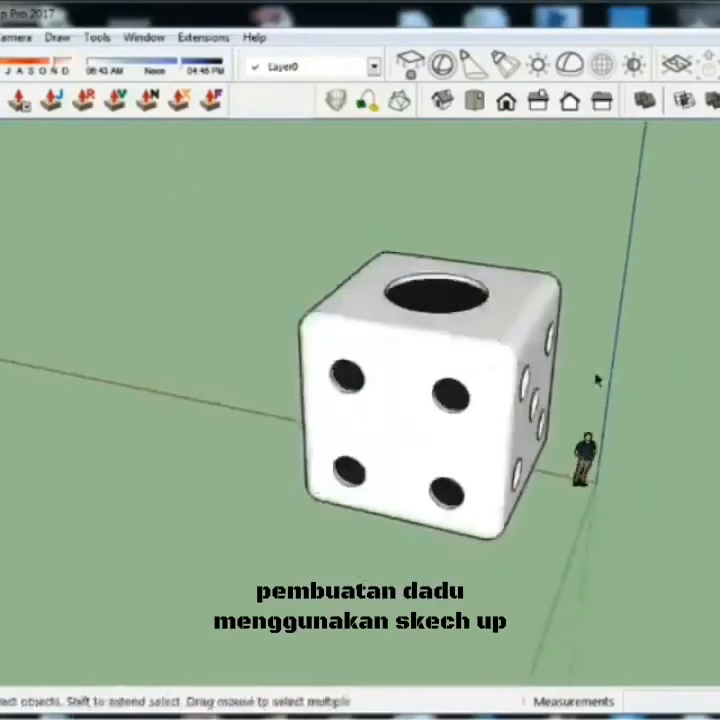
- Inspect the die from all sides to check the painted pips on every face
middle_drag(560, 418, 509, 466)
scroll(521, 446, up, 2)
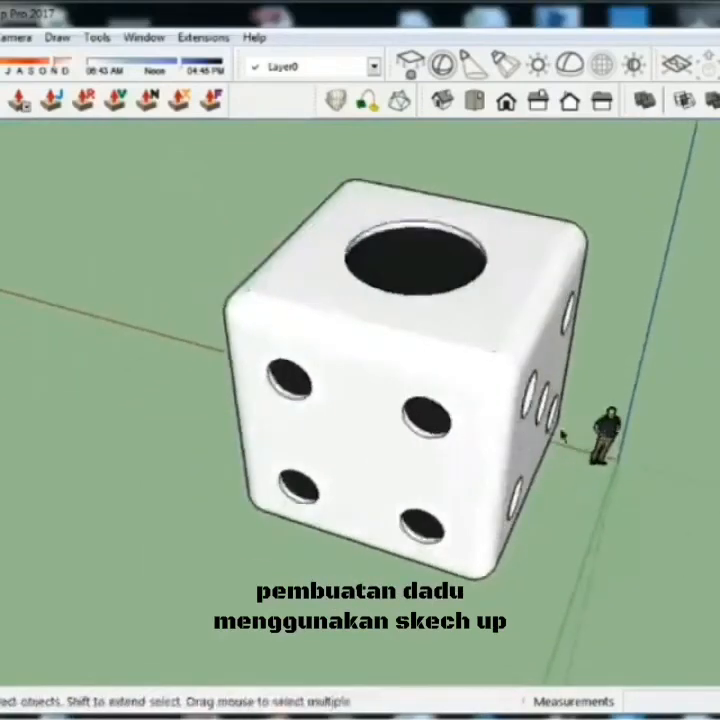
mouse_move(563, 435)
middle_down()
mouse_move(350, 411)
mouse_move(397, 342)
mouse_move(548, 410)
mouse_move(588, 397)
mouse_move(202, 389)
mouse_move(571, 427)
mouse_move(226, 226)
mouse_move(387, 350)
middle_up()
mouse_move(453, 376)
middle_down()
mouse_move(338, 180)
mouse_move(202, 187)
mouse_move(32, 310)
mouse_move(32, 482)
middle_up()
mouse_move(402, 374)
middle_down()
mouse_move(471, 436)
mouse_move(612, 453)
mouse_move(704, 477)
mouse_move(717, 514)
middle_up()
middle_drag(460, 452, 562, 442)
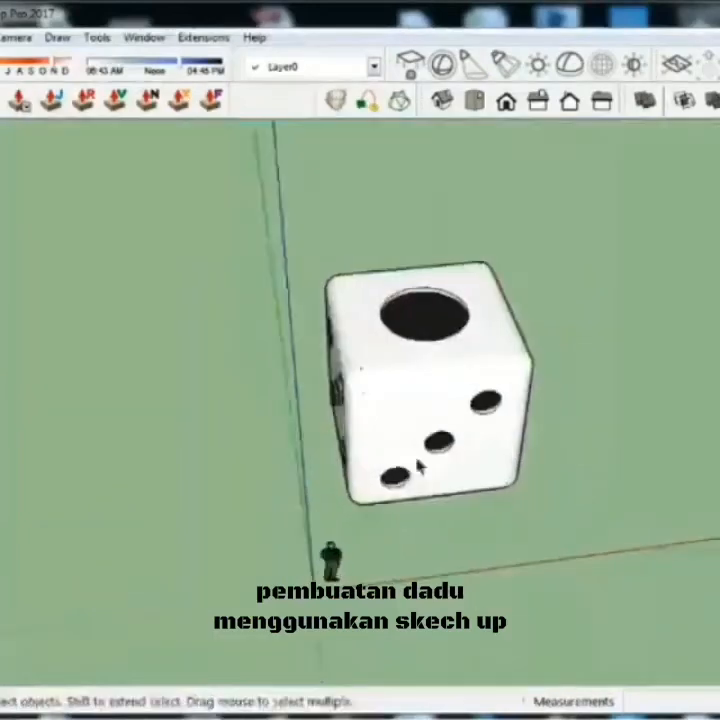
mouse_move(420, 466)
middle_down()
mouse_move(402, 461)
mouse_move(559, 431)
mouse_move(702, 415)
middle_up()
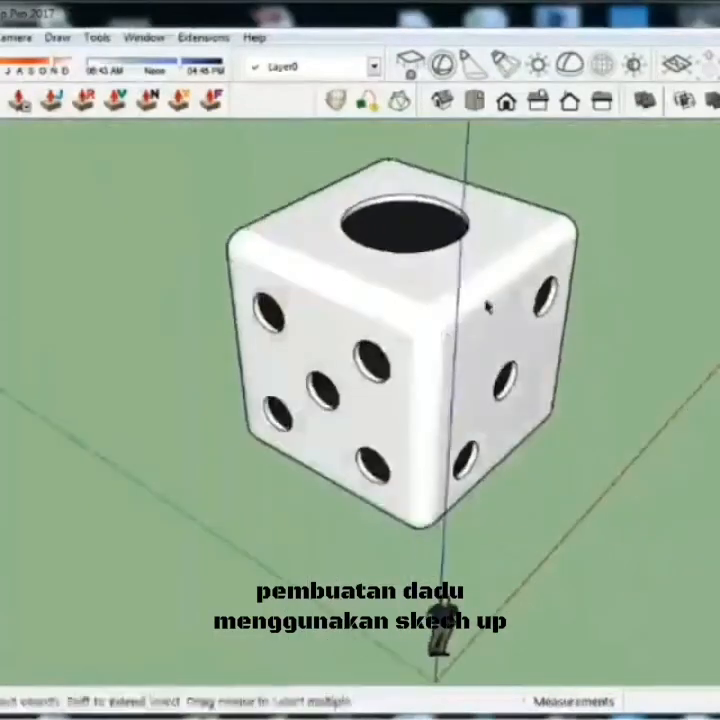
scroll(488, 306, up, 2)
shift+middle_drag(505, 244, 494, 290)
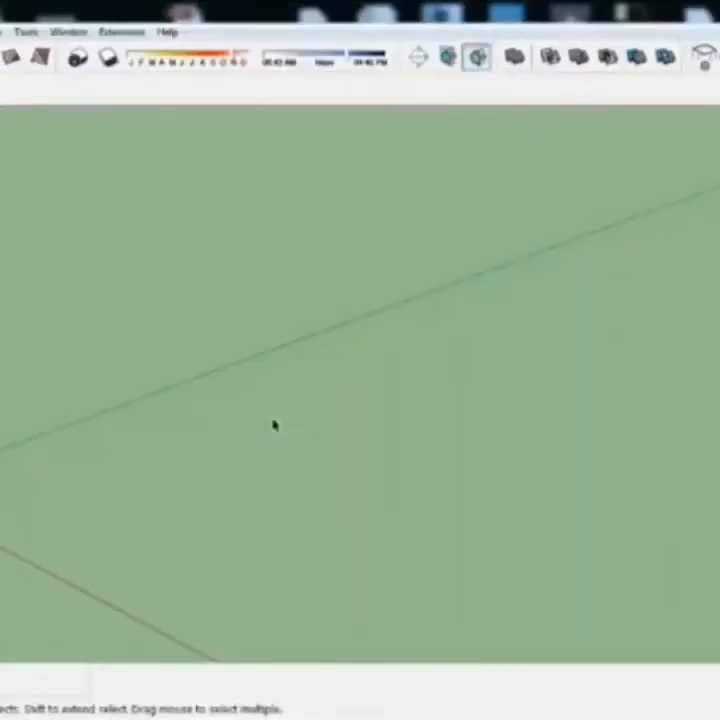
- Draw a long, narrow rectangle on the ground for the first stair tread and raise it into a thin slab with Push/Pull
key(r)
click(270, 410)
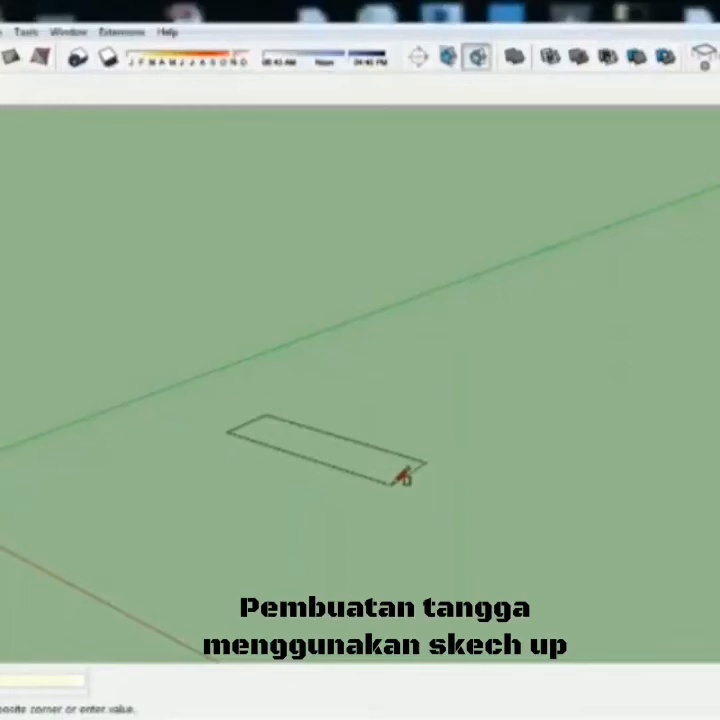
key(Return)
scroll(348, 459, up, 2)
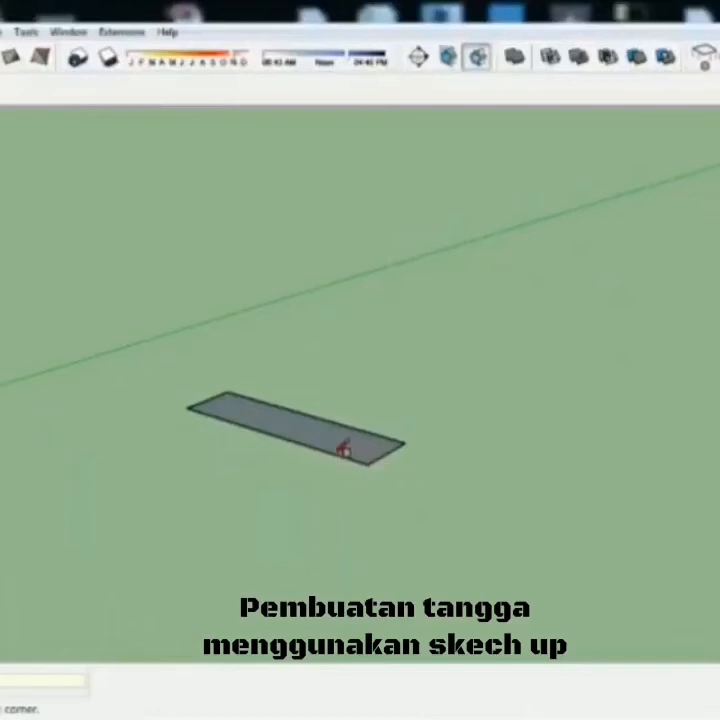
key(p)
drag(336, 452, 339, 430)
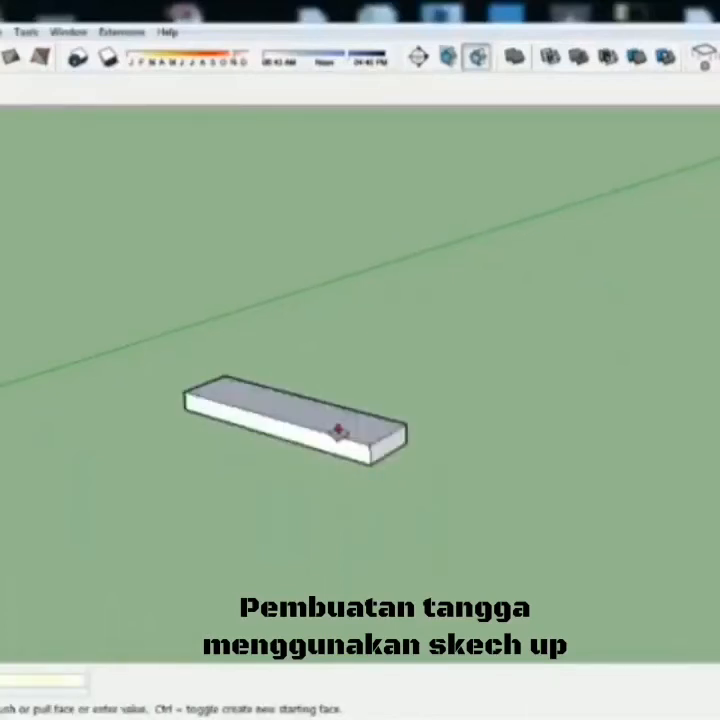
scroll(340, 435, up, 3)
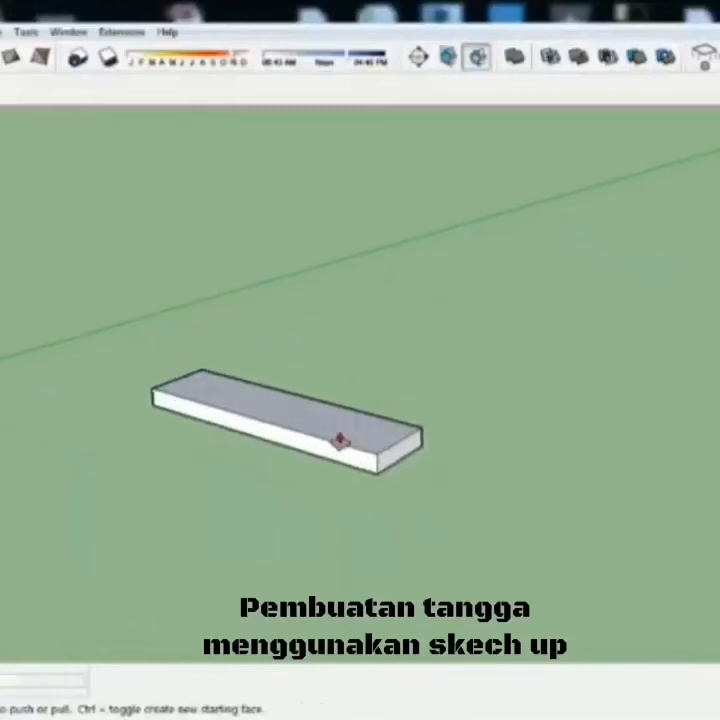